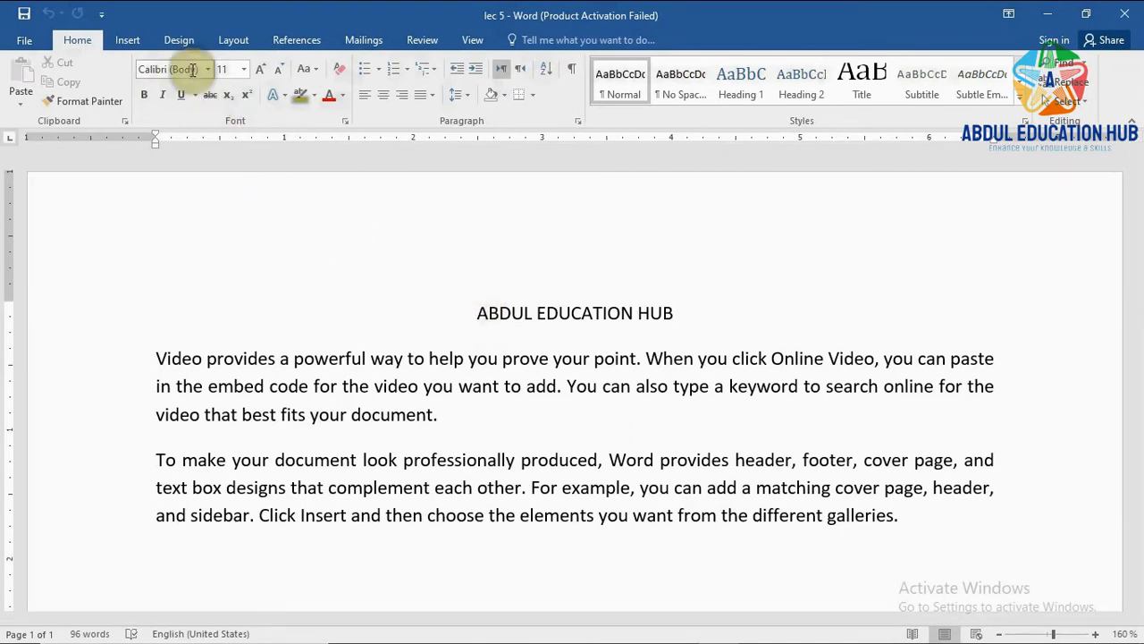
Try the Algerian and Arial Black fonts on the title and both paragraphs, and settle on Times New Roman
left_click(513, 315)
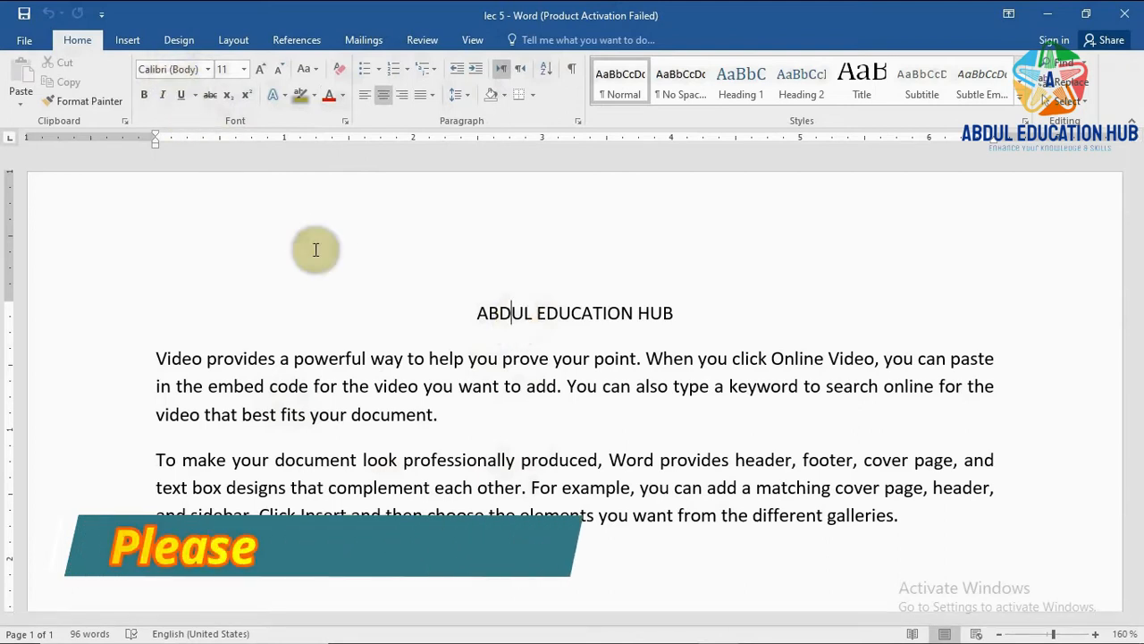
left_click(408, 387)
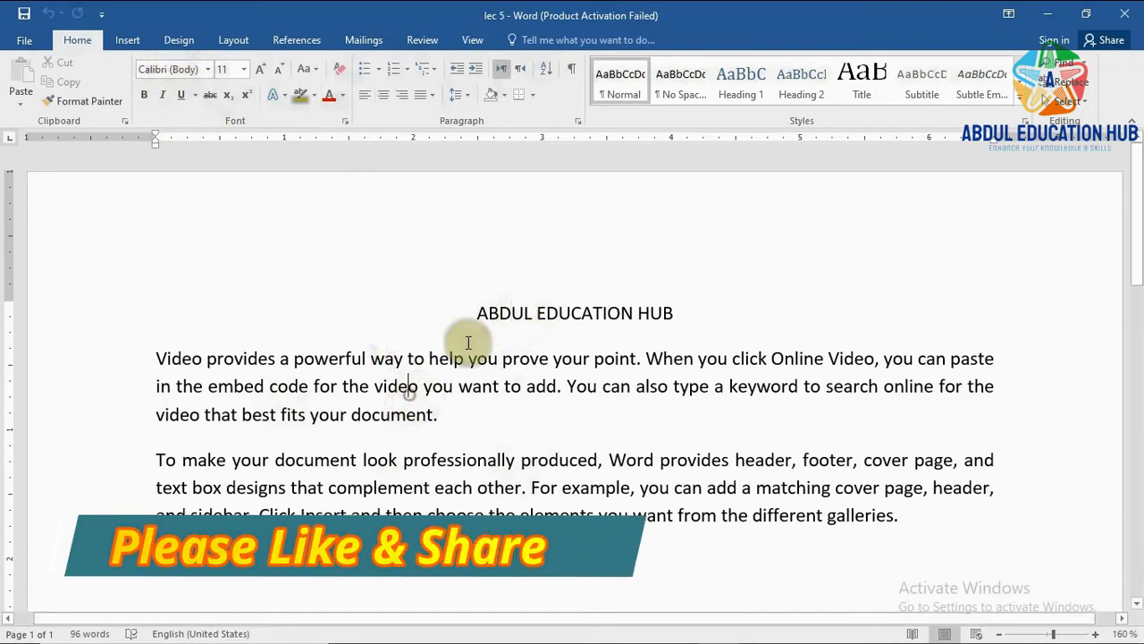
left_click_drag(476, 313, 878, 517)
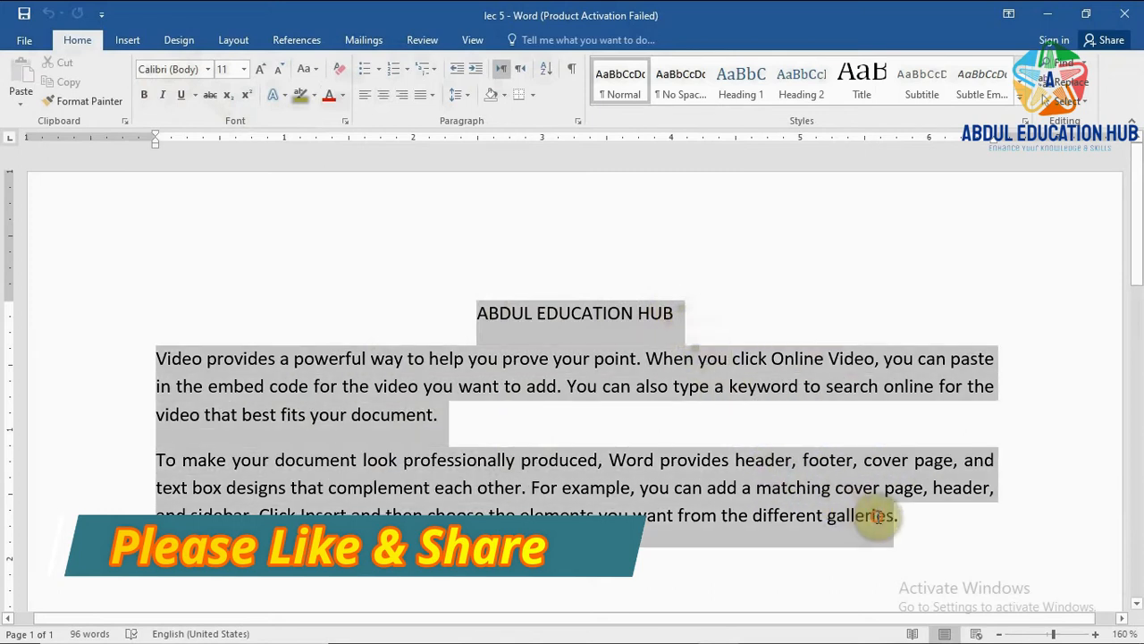
left_click(206, 69)
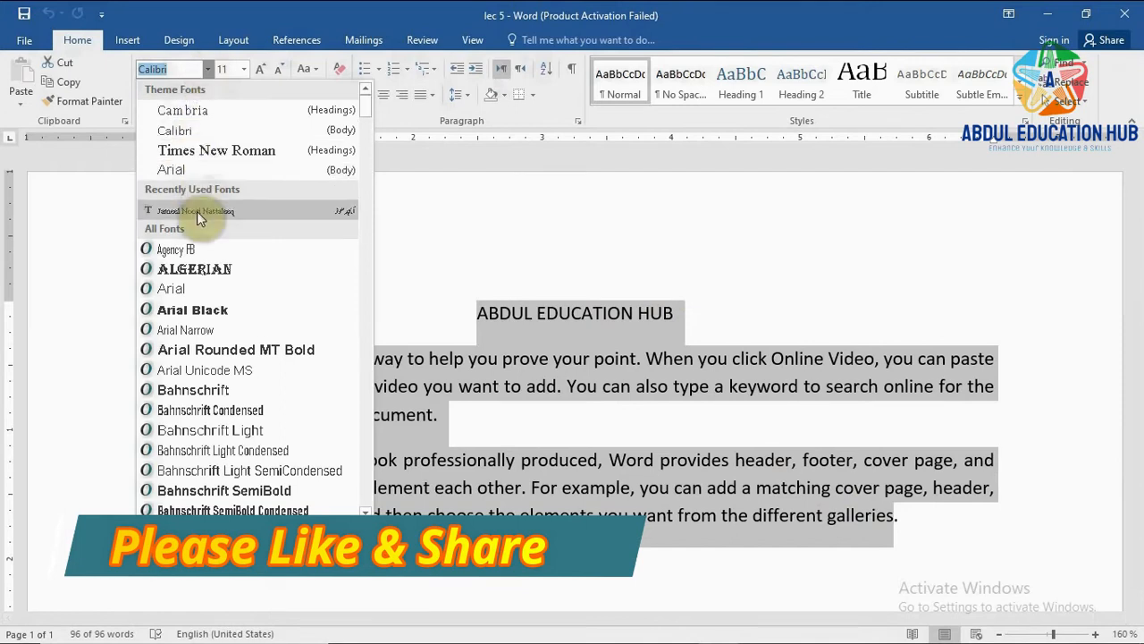
left_click(189, 269)
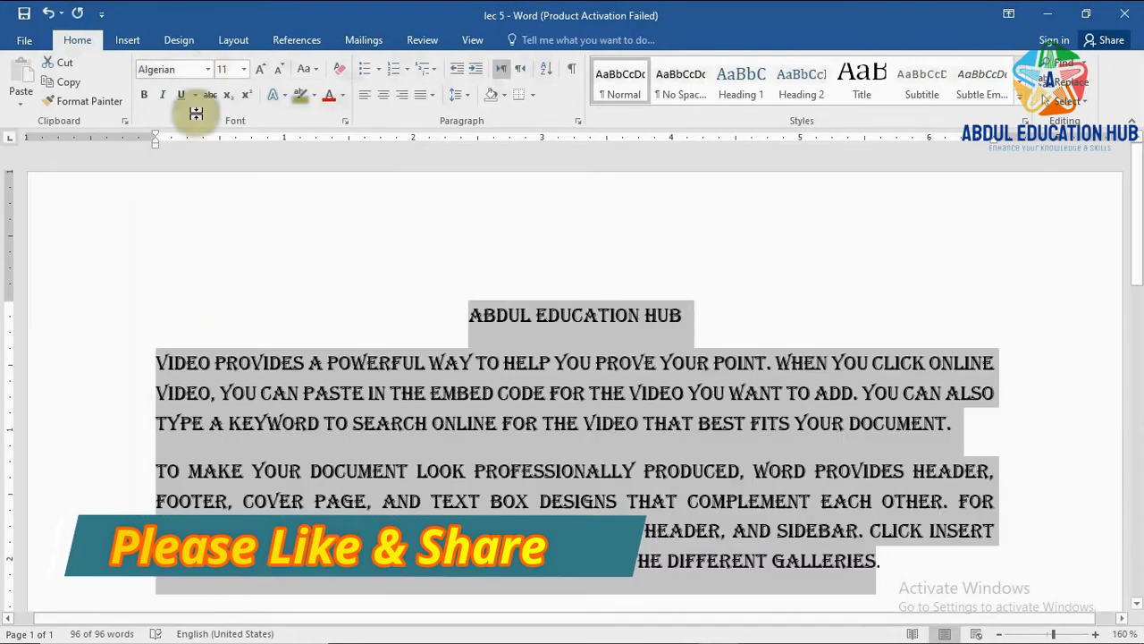
left_click(206, 69)
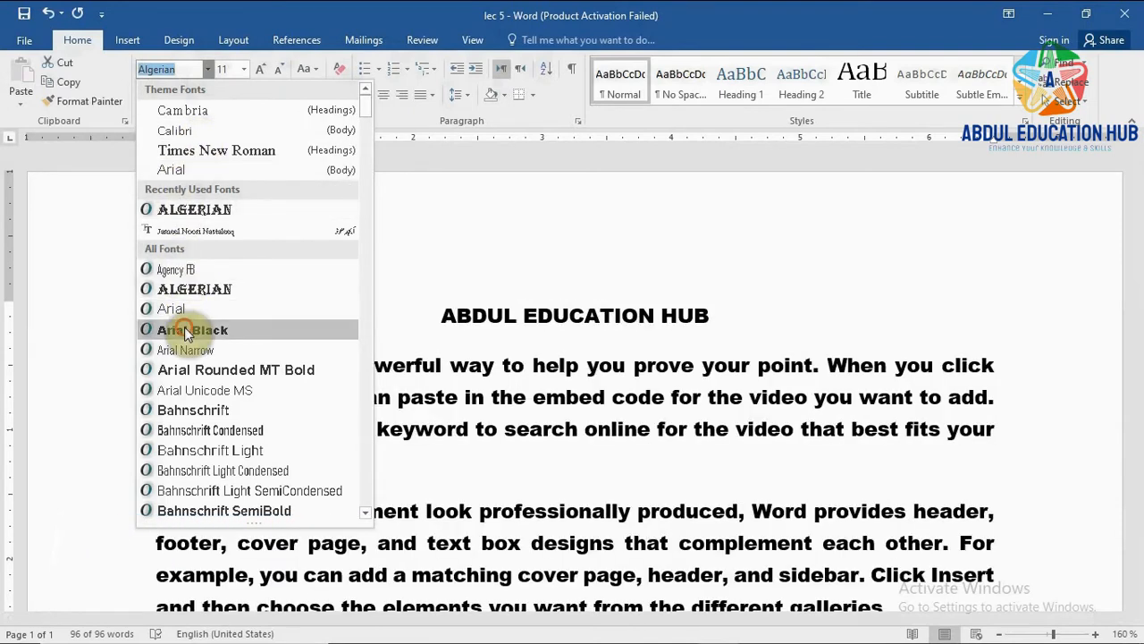
left_click(187, 331)
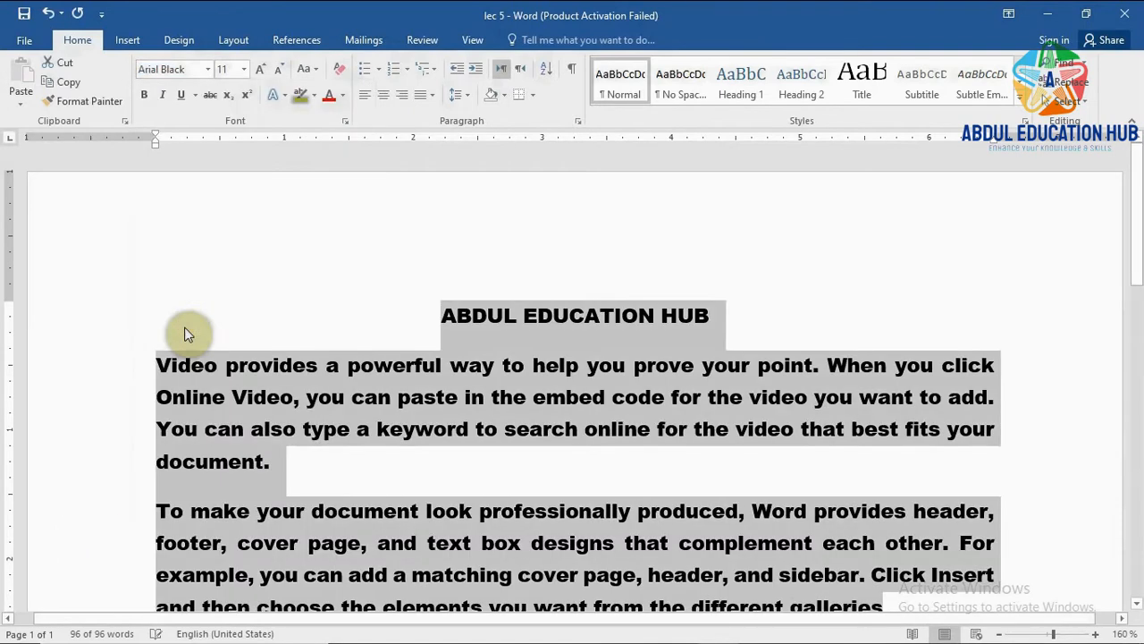
left_click(208, 70)
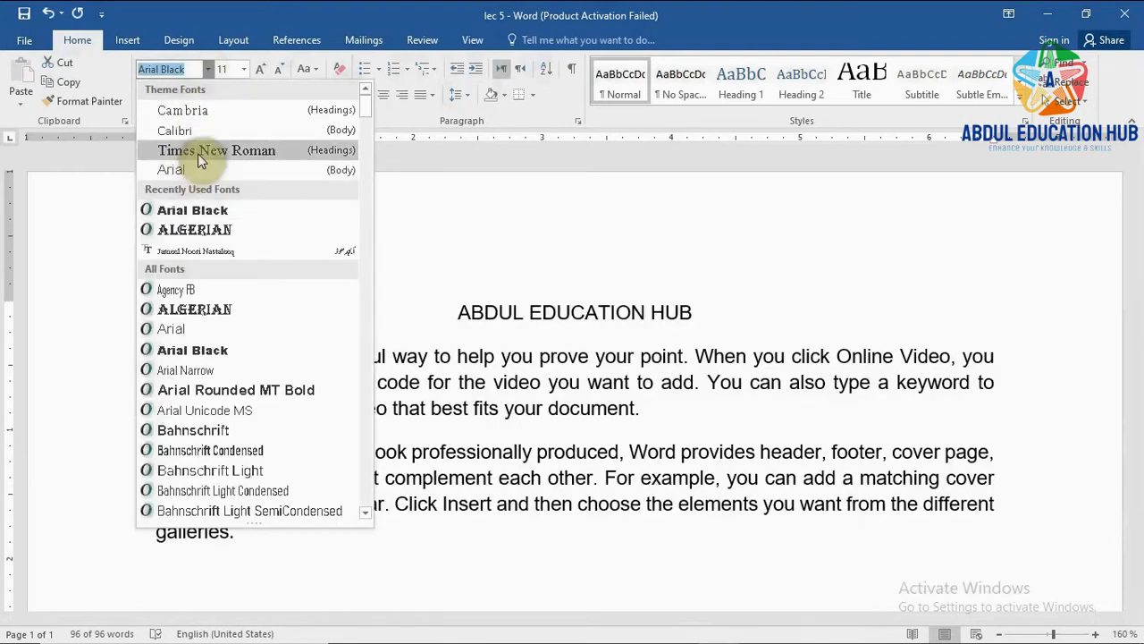
left_click(198, 153)
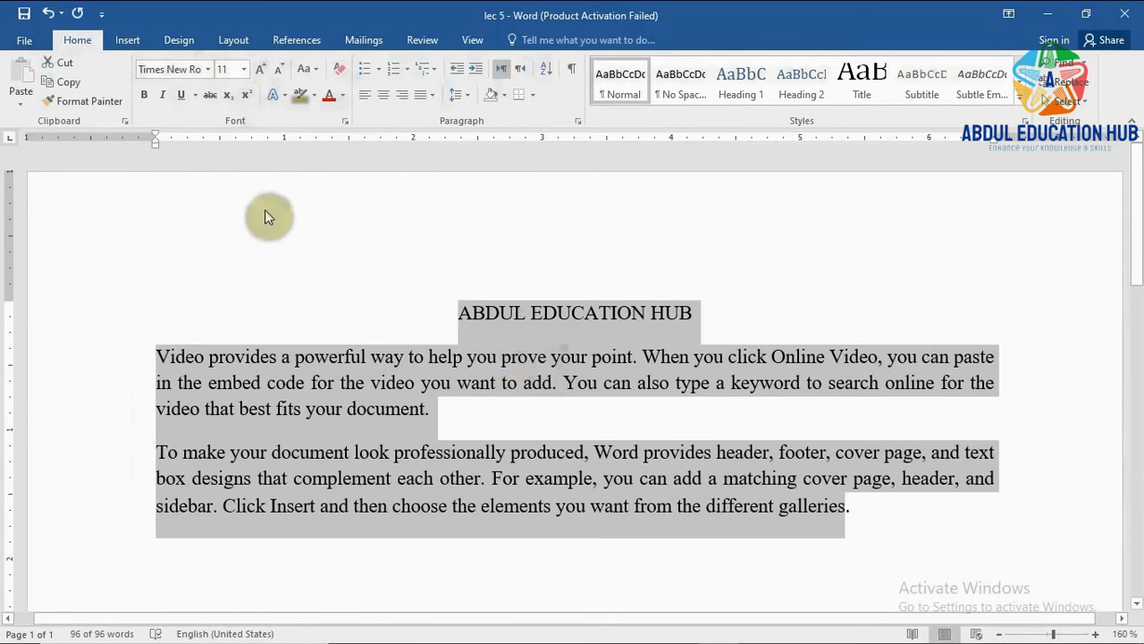
Set the selected text's font size to 12, try 28, and return it to 12
left_click(243, 71)
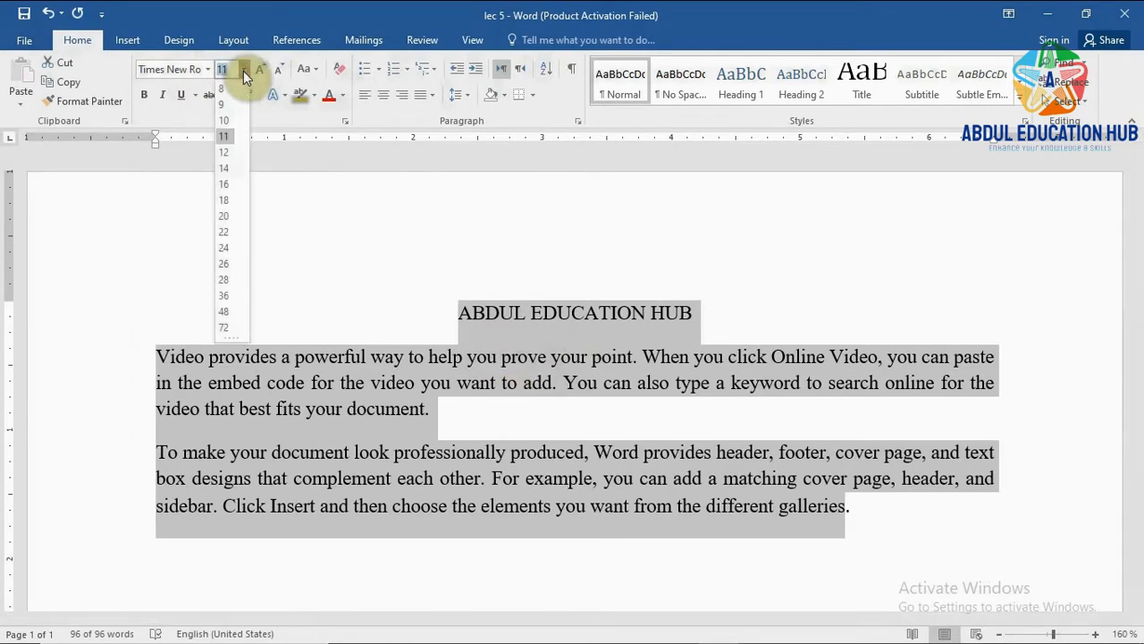
left_click(229, 151)
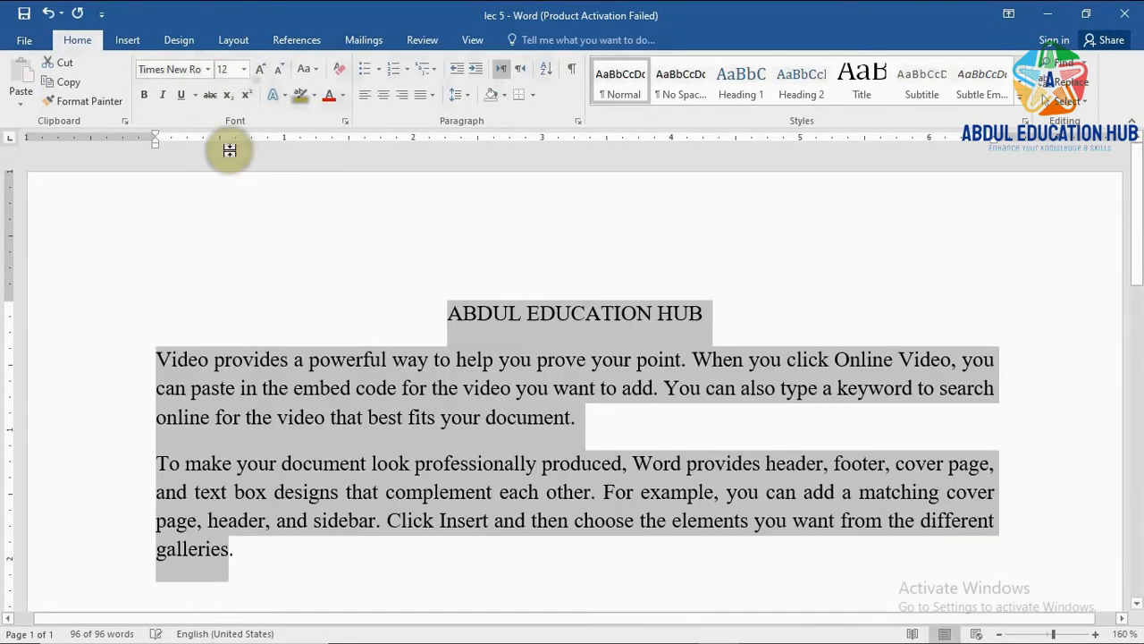
left_click(244, 70)
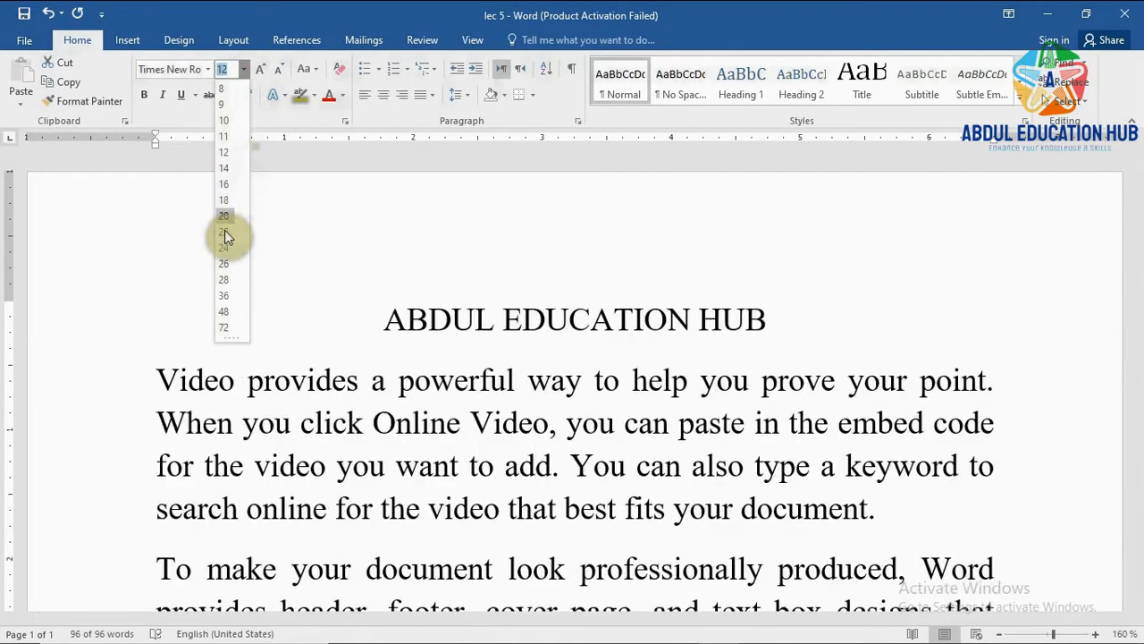
left_click(226, 281)
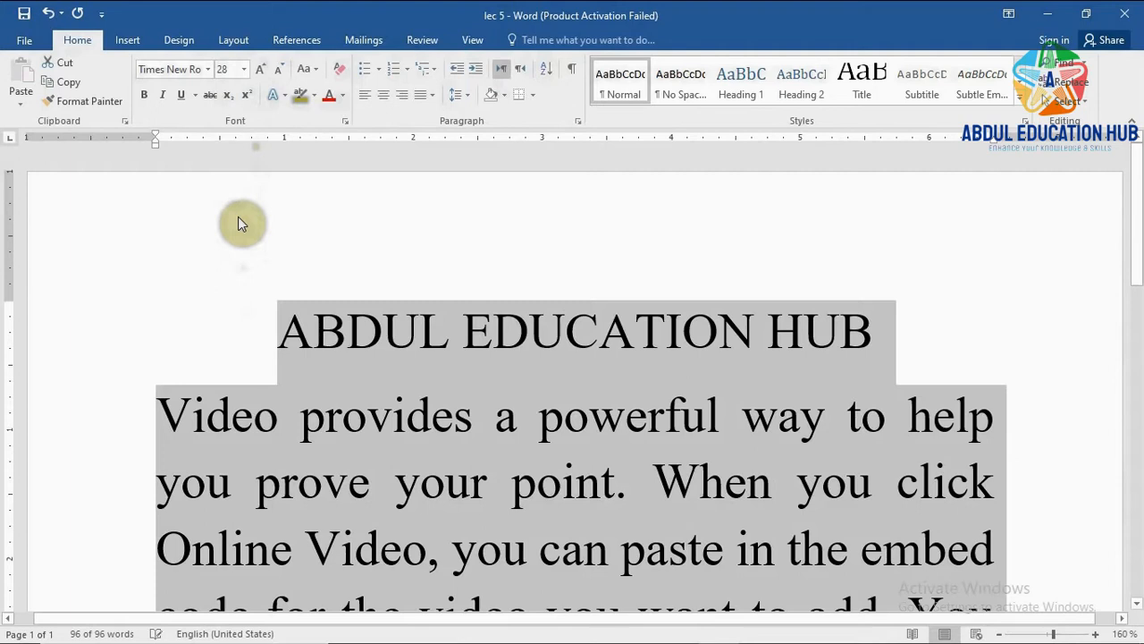
left_click(245, 69)
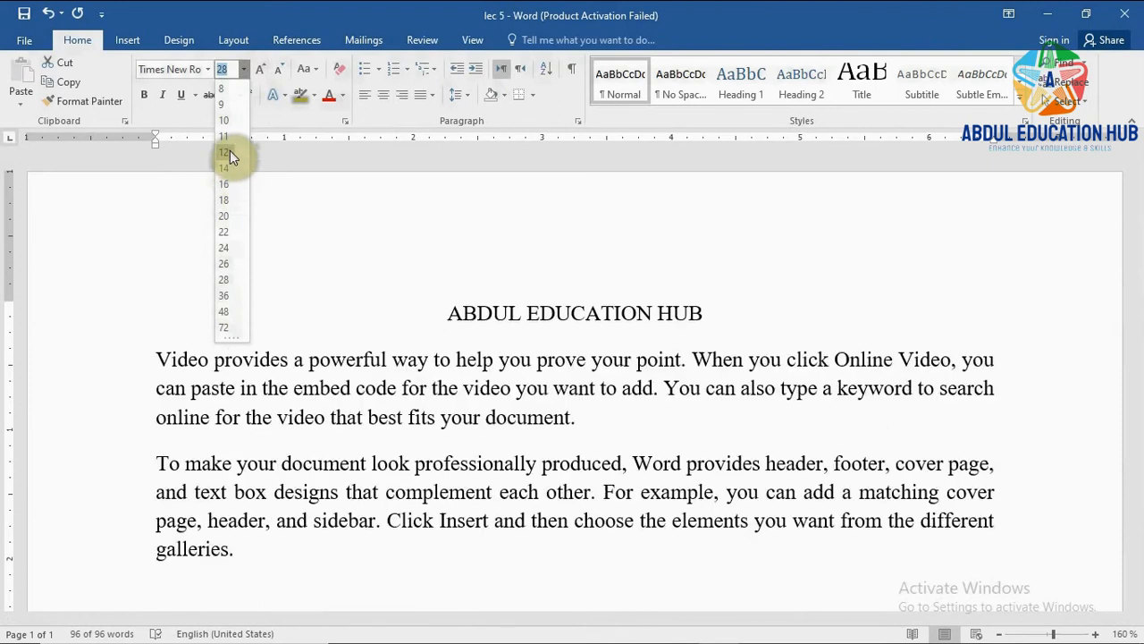
left_click(229, 153)
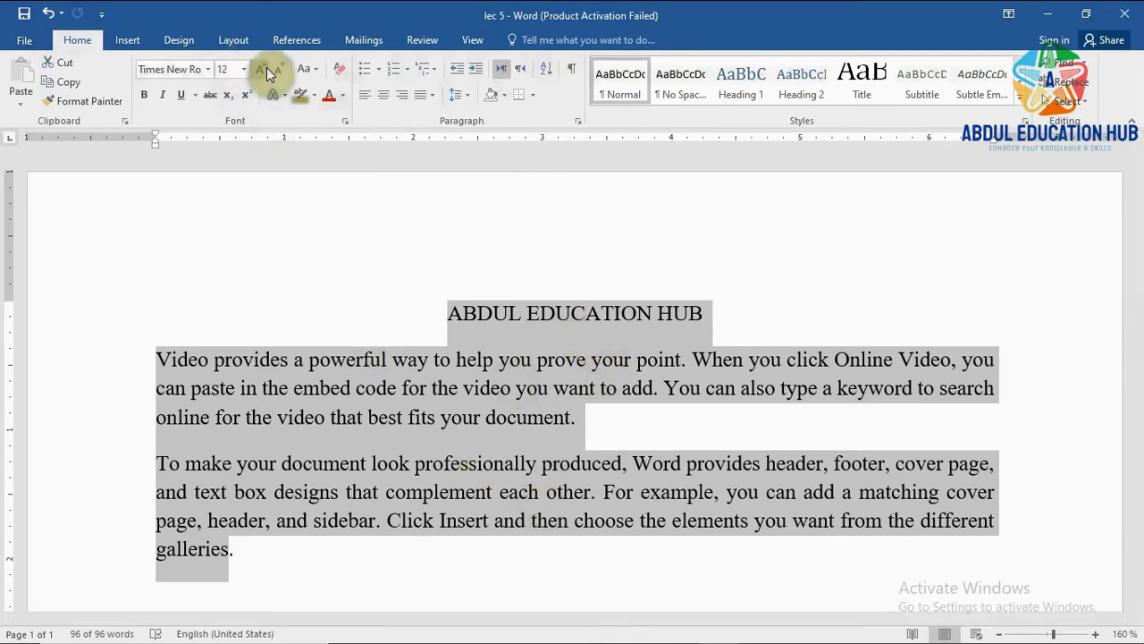
Increase the selected text's font size in increments to 18 and decrease it back to 12
left_click(262, 68)
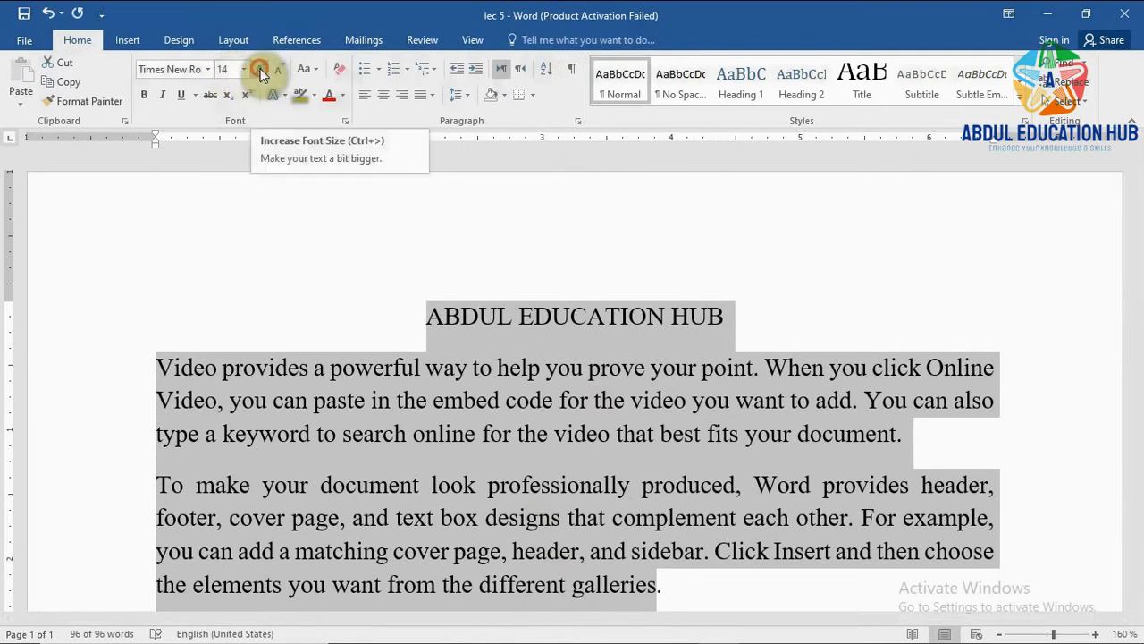
left_click(262, 70)
left_click(262, 72)
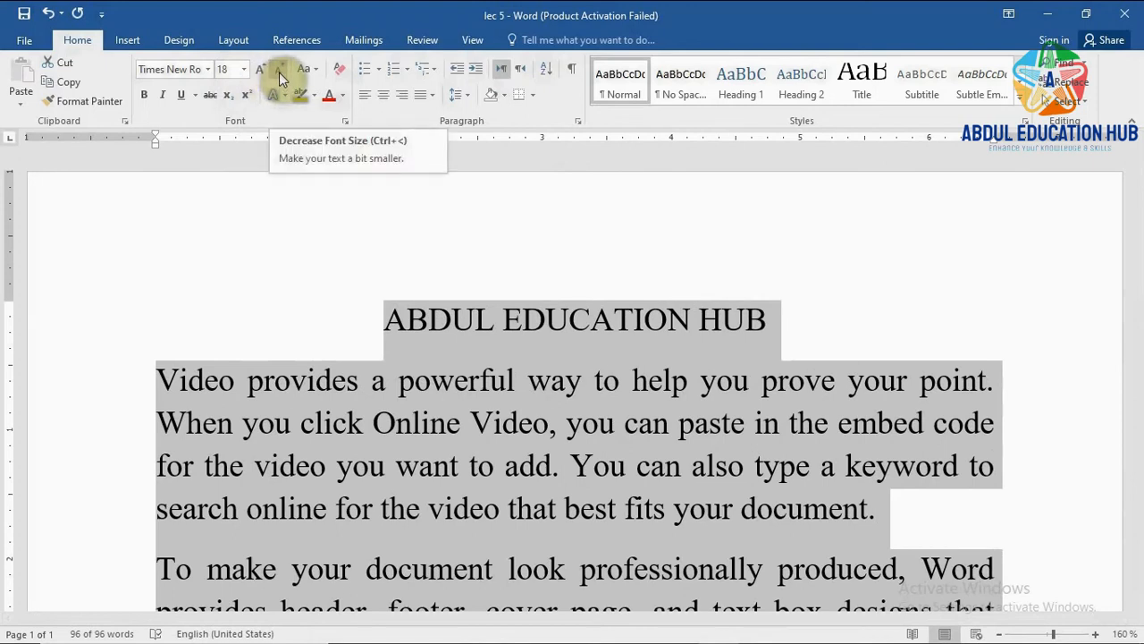
left_click(278, 72)
left_click(279, 72)
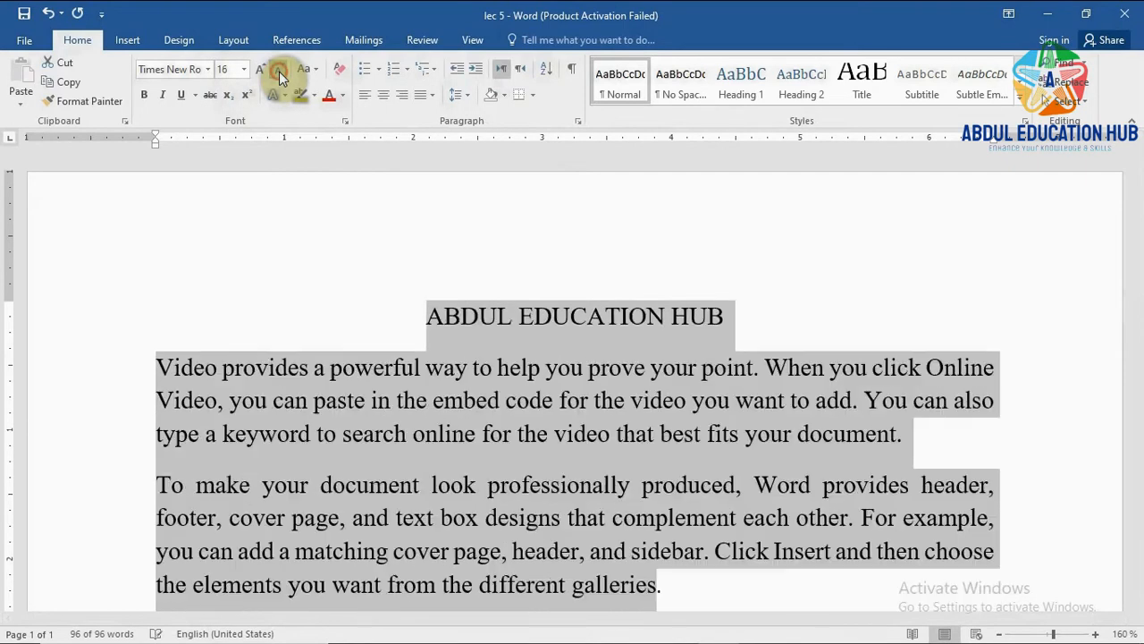
left_click(279, 71)
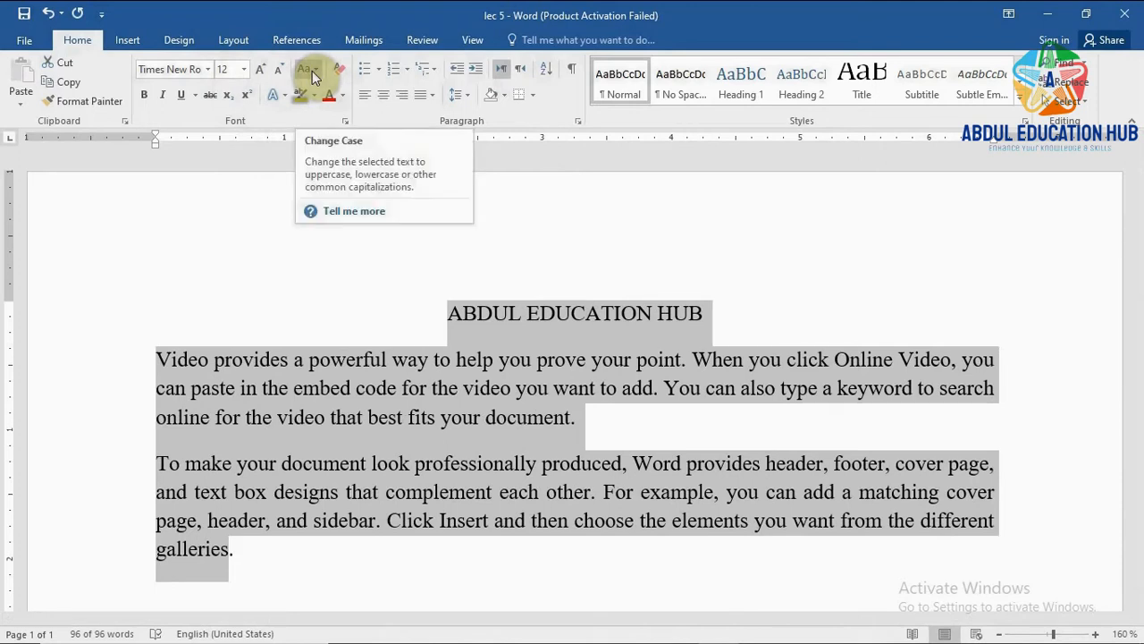
Change only the centered title line to Sentence case
left_click(433, 280)
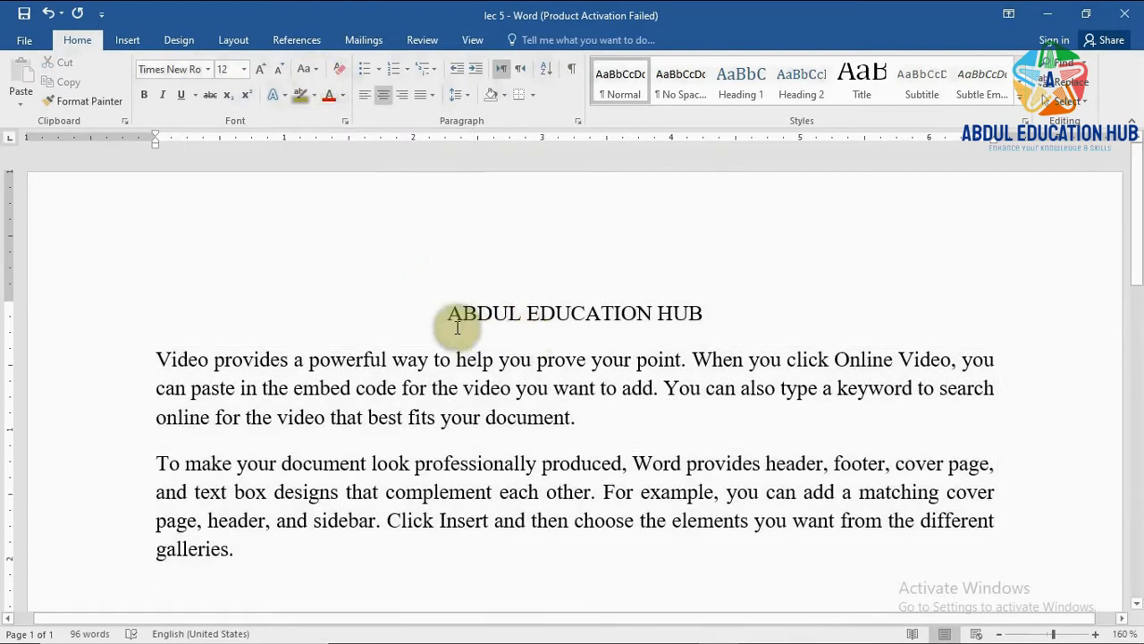
left_click_drag(450, 315, 679, 314)
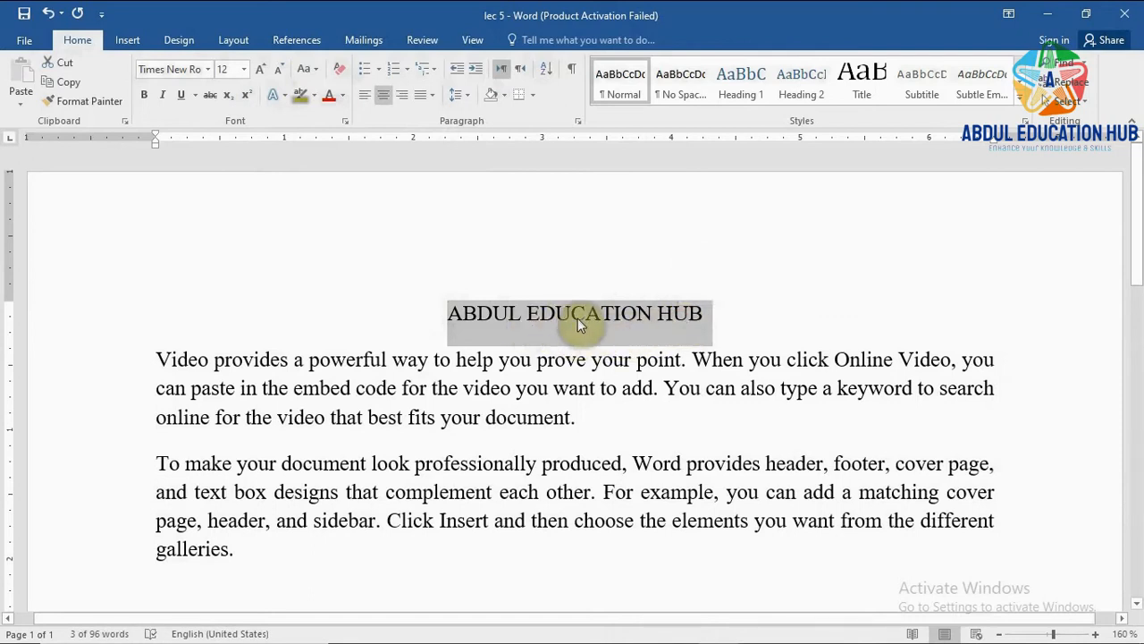
left_click(317, 70)
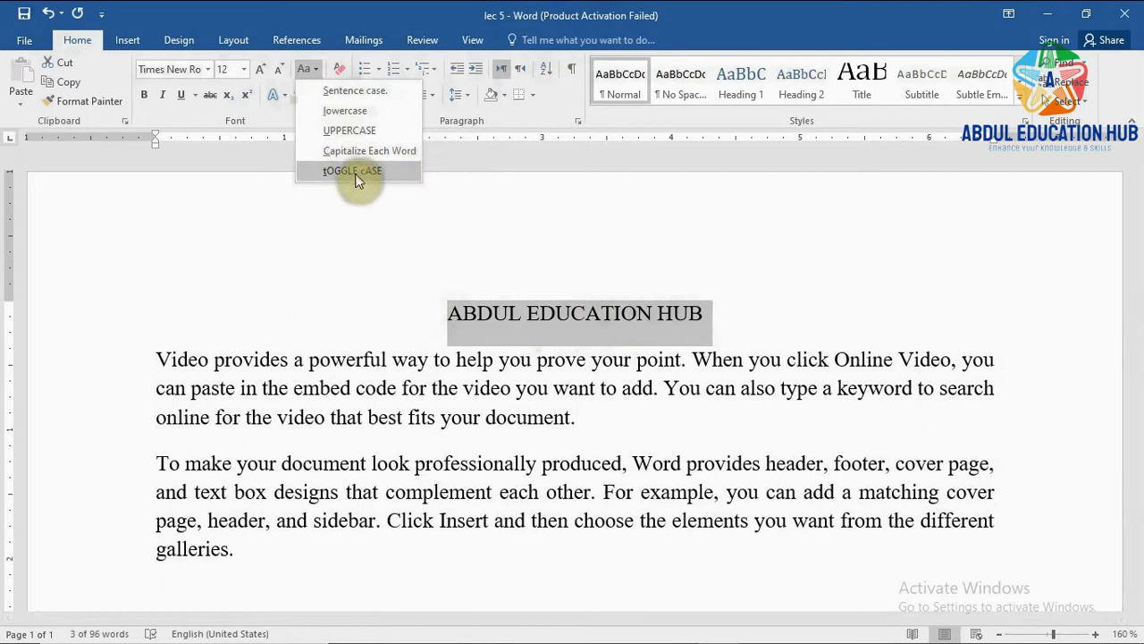
left_click(356, 92)
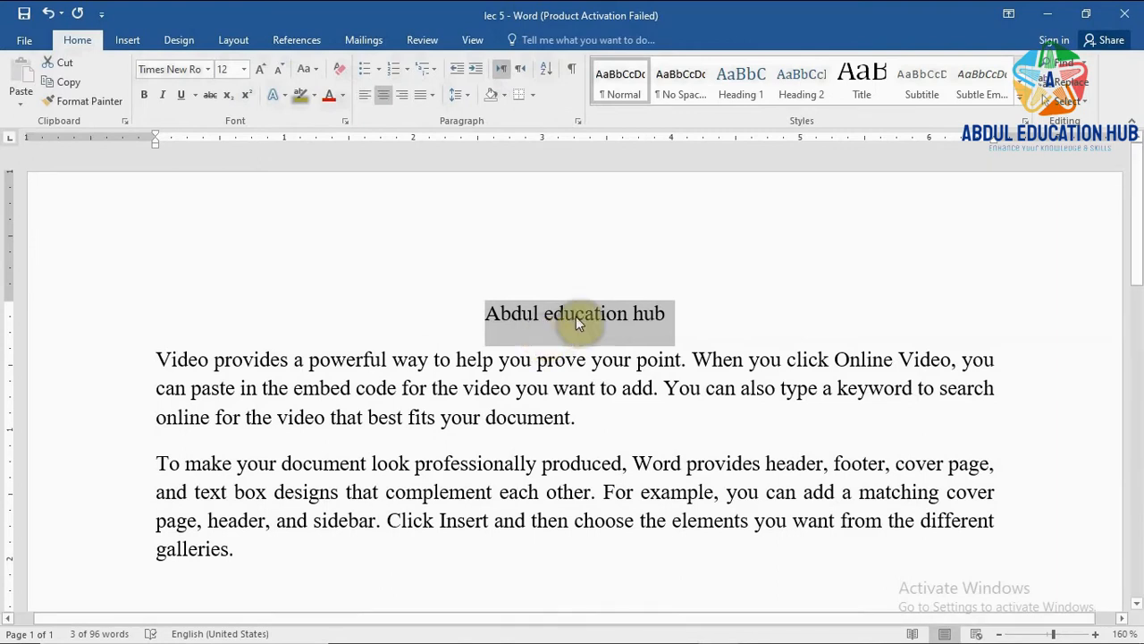
Change the title's case to lowercase and back to UPPERCASE
left_click(314, 71)
left_click(342, 114)
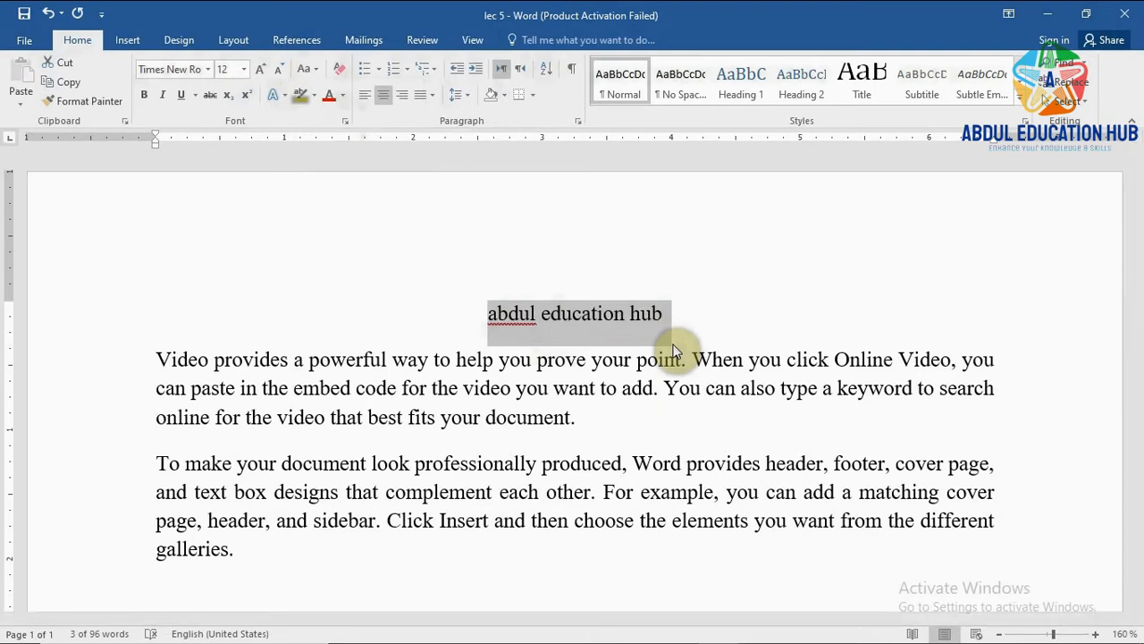
left_click(306, 69)
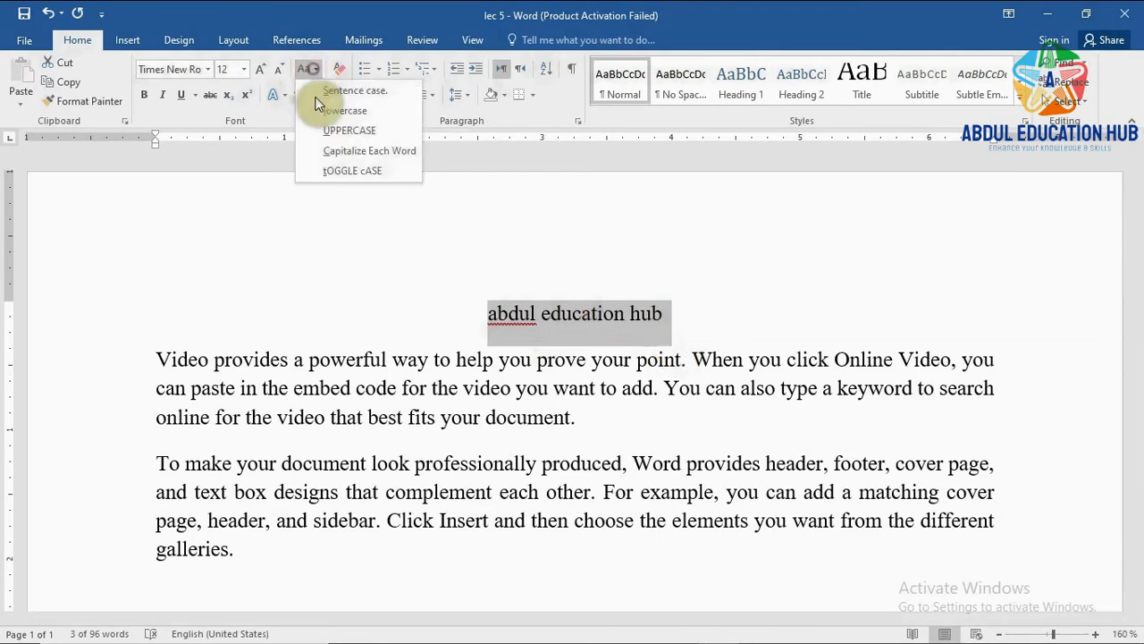
left_click(350, 131)
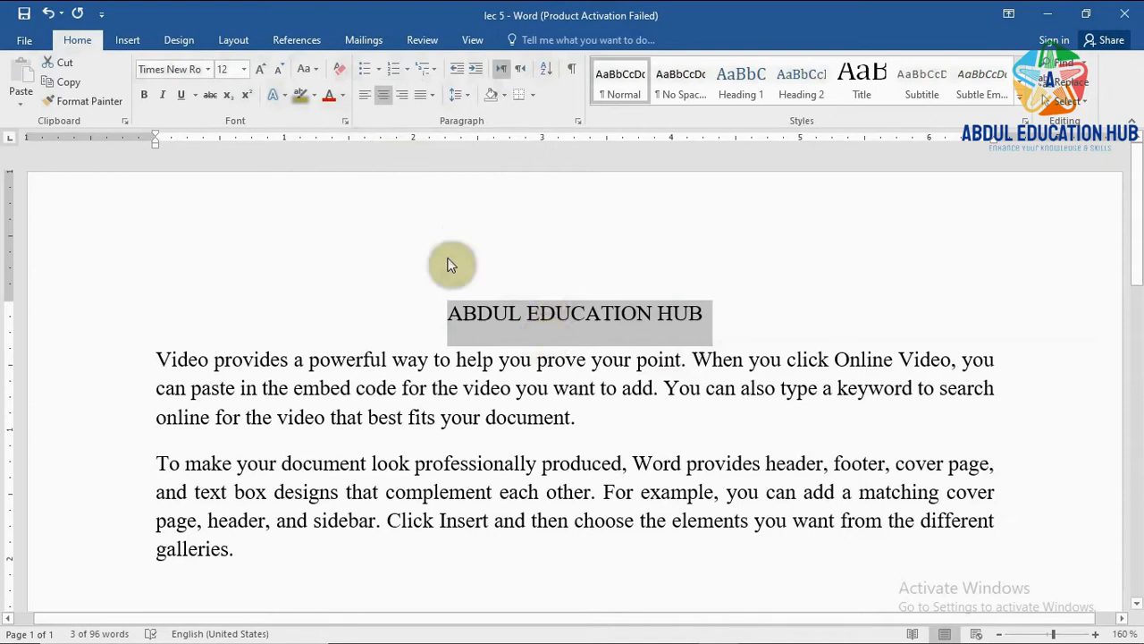
Apply Capitalize Each Word to the title, followed by tOGGLE cASE
left_click(306, 68)
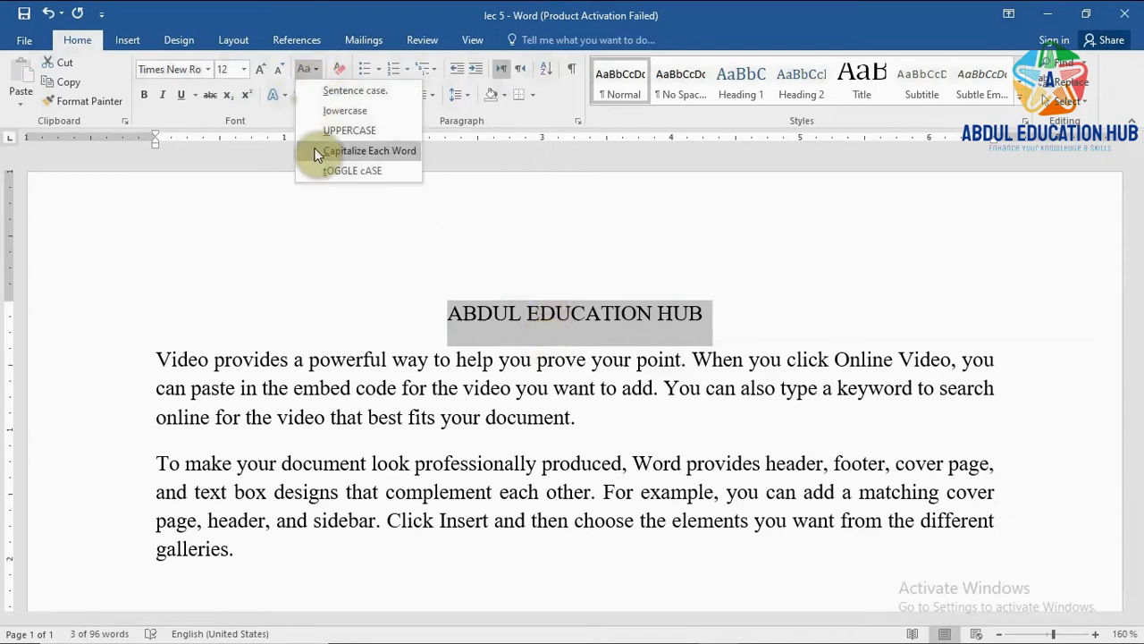
left_click(384, 150)
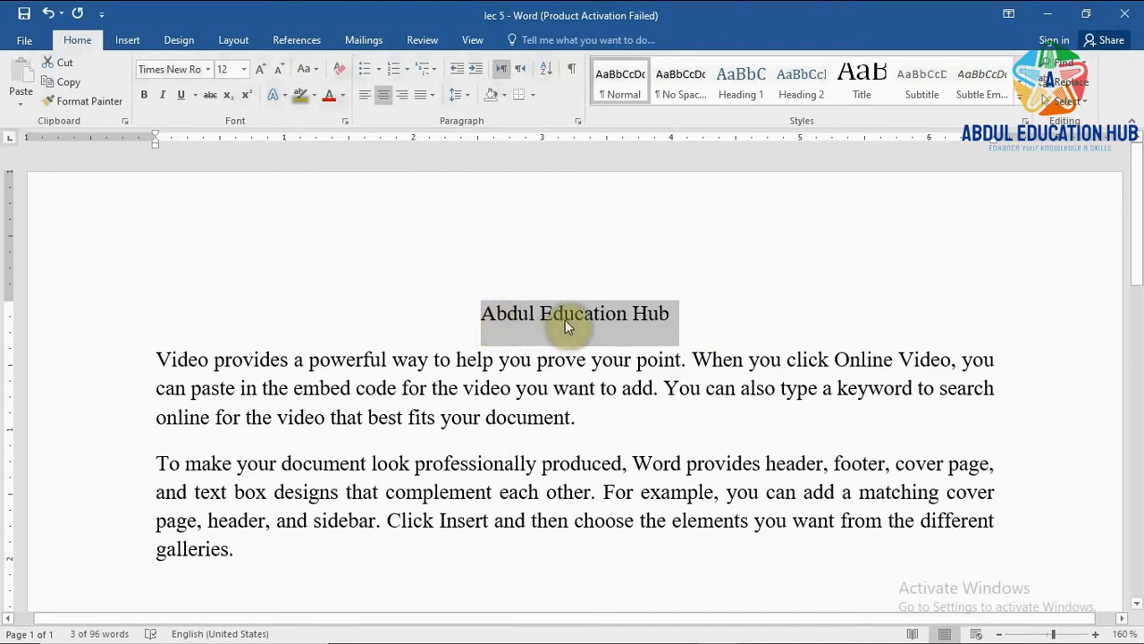
left_click(318, 70)
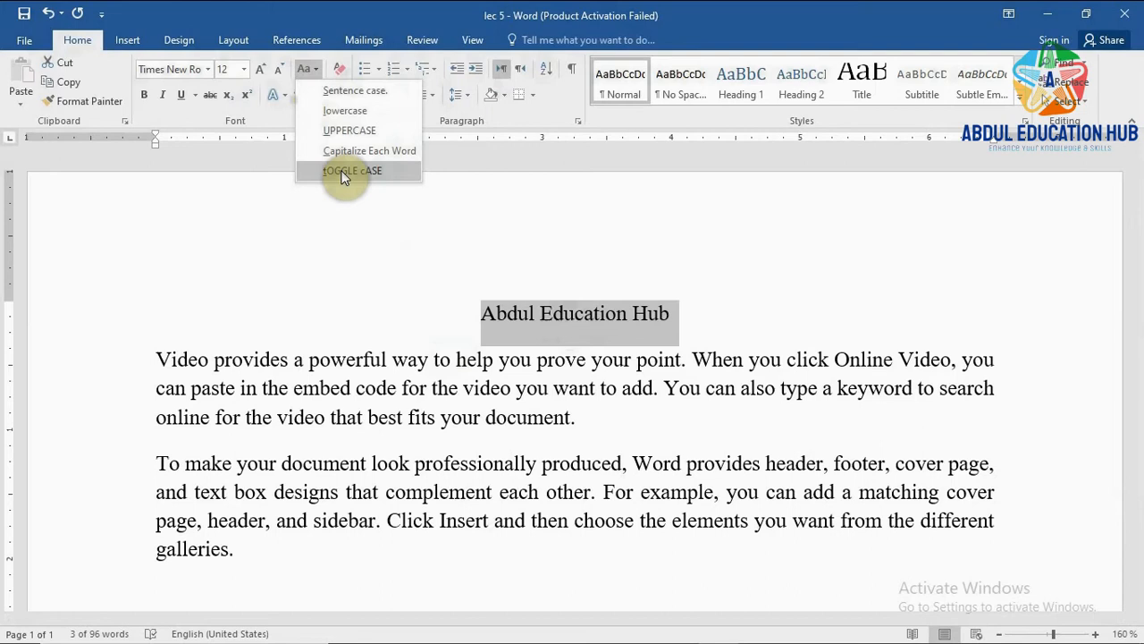
left_click(343, 173)
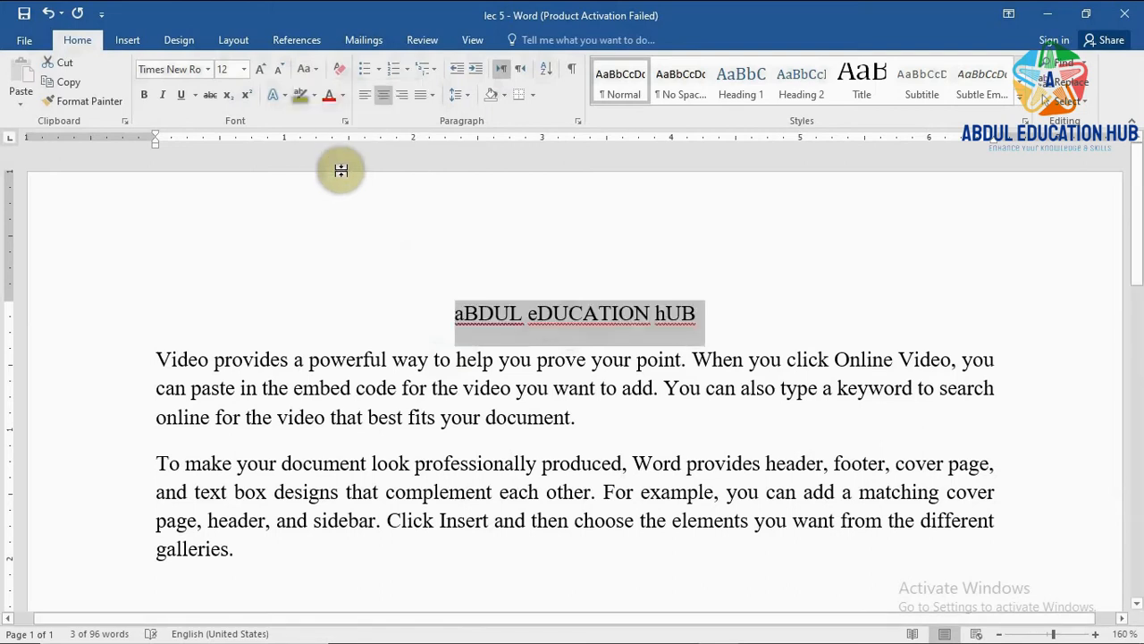
Restore the title to Capitalize Each Word, reapply that option, and finish with tOGGLE cASE
left_click(317, 69)
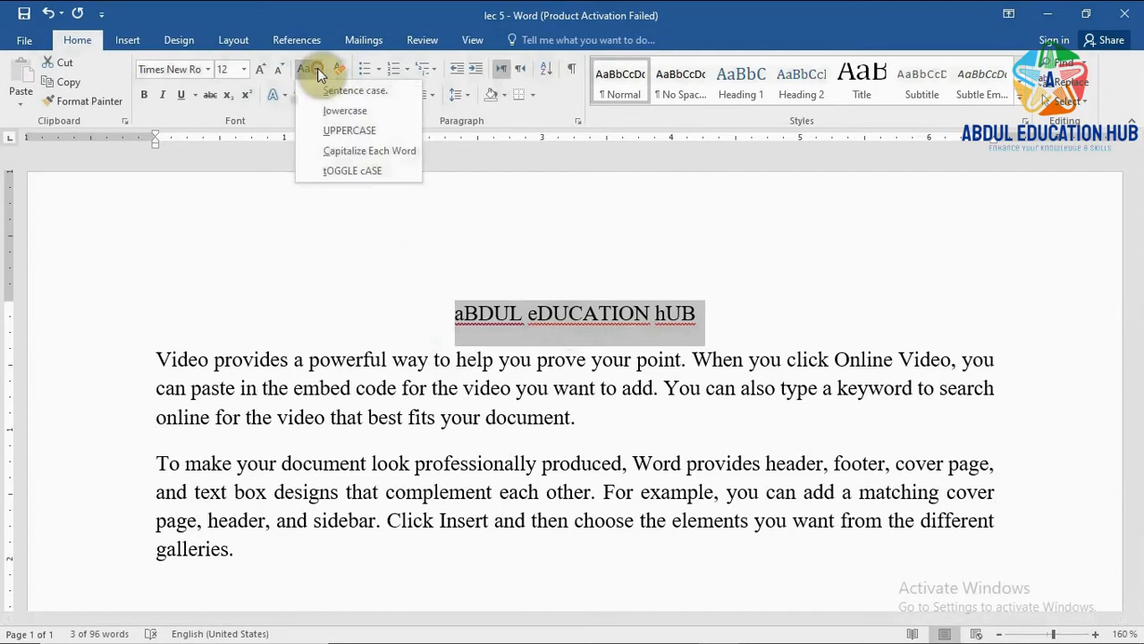
left_click(375, 151)
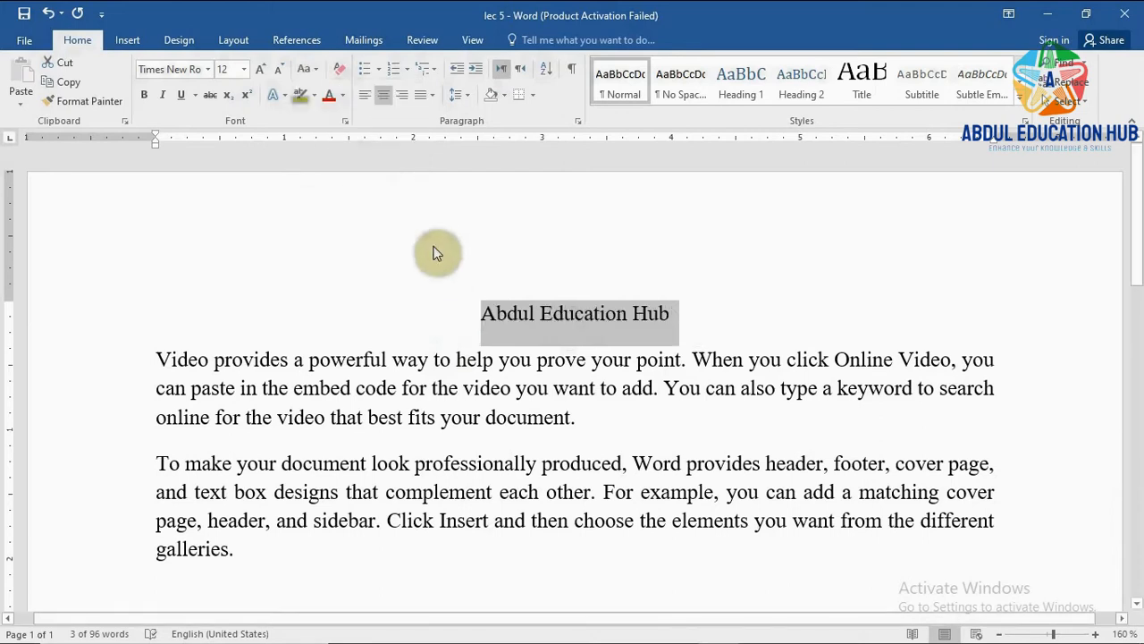
left_click(308, 69)
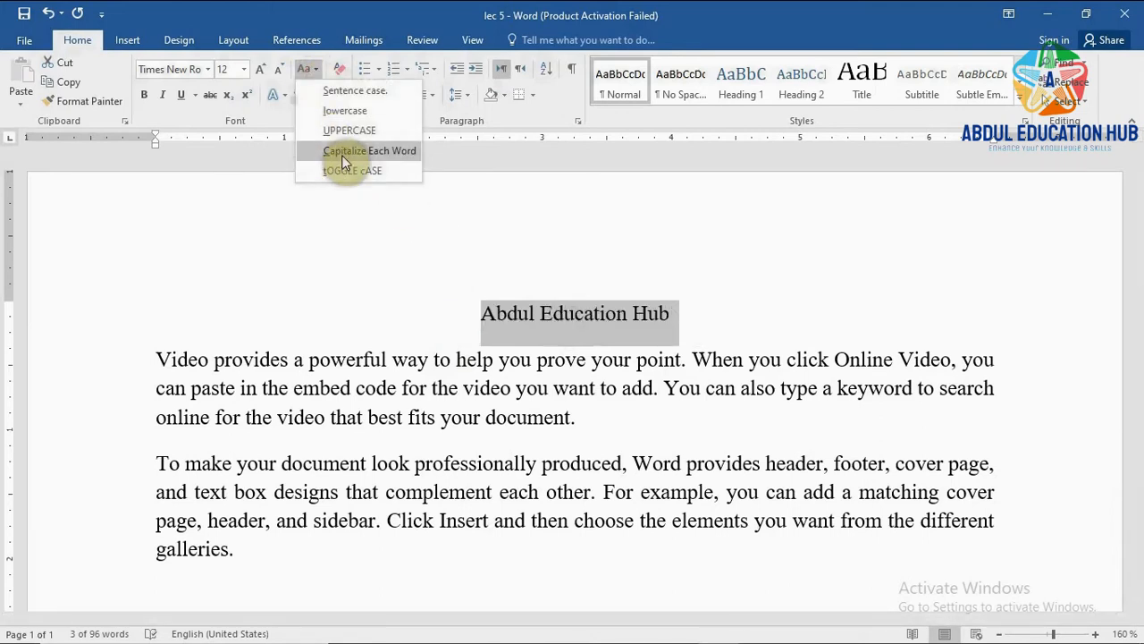
left_click(341, 152)
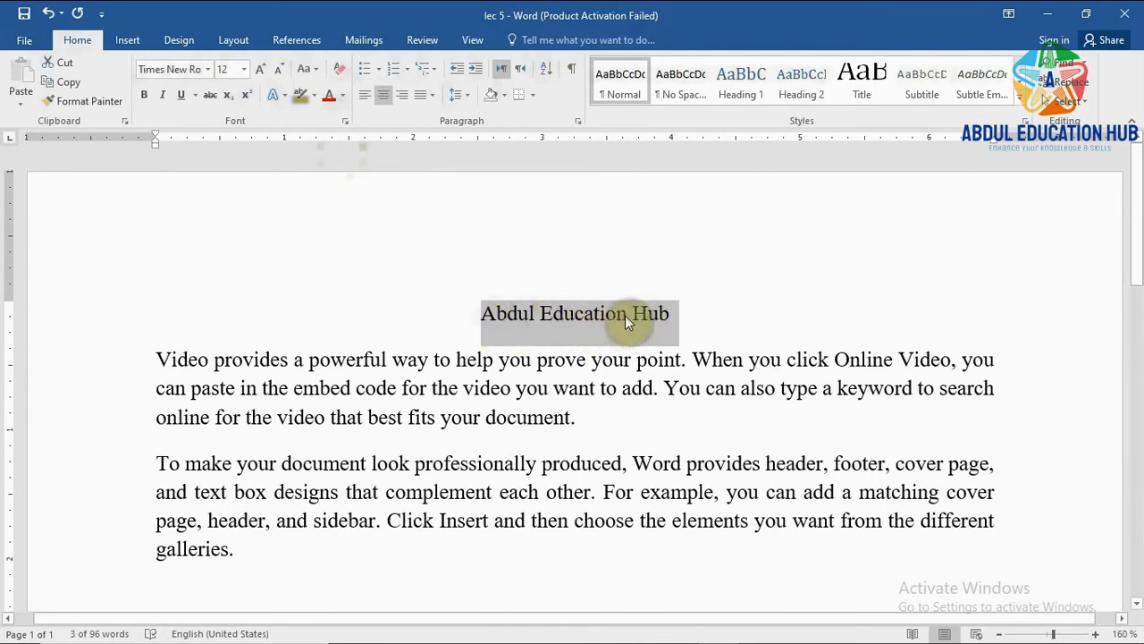
left_click(309, 69)
left_click(340, 176)
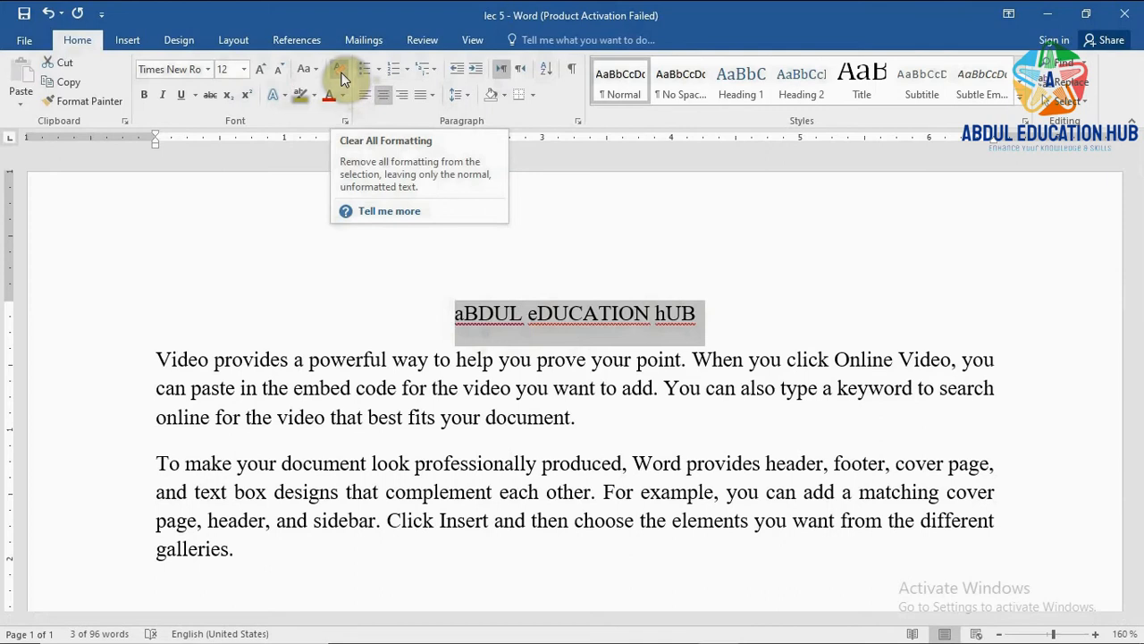
Make the centered title bold, italic and underlined
left_click(144, 97)
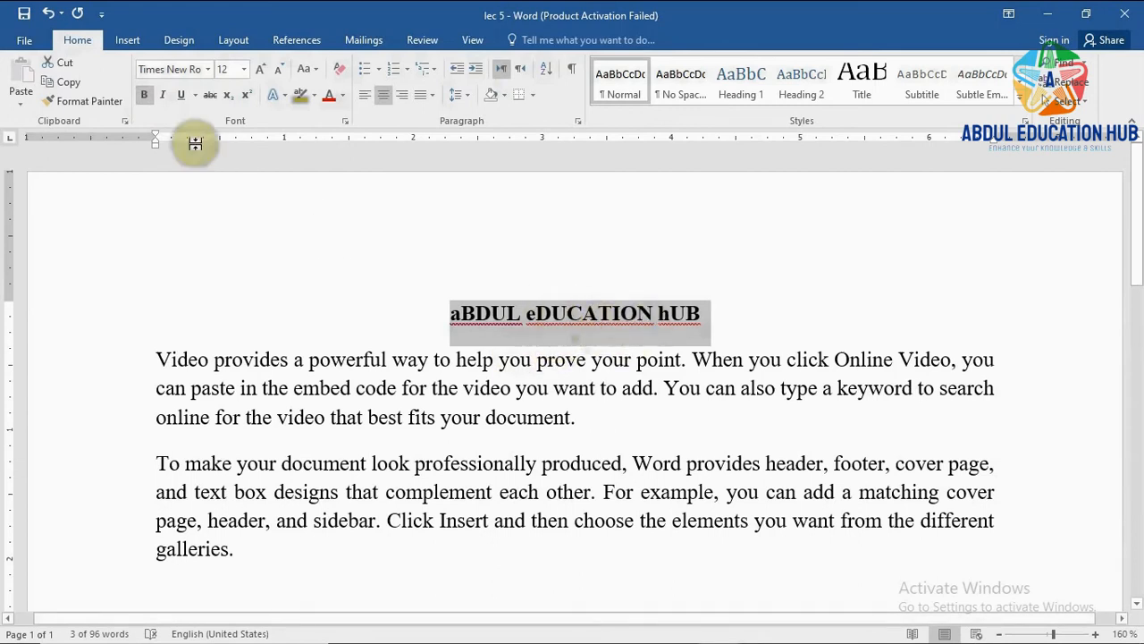
left_click(161, 96)
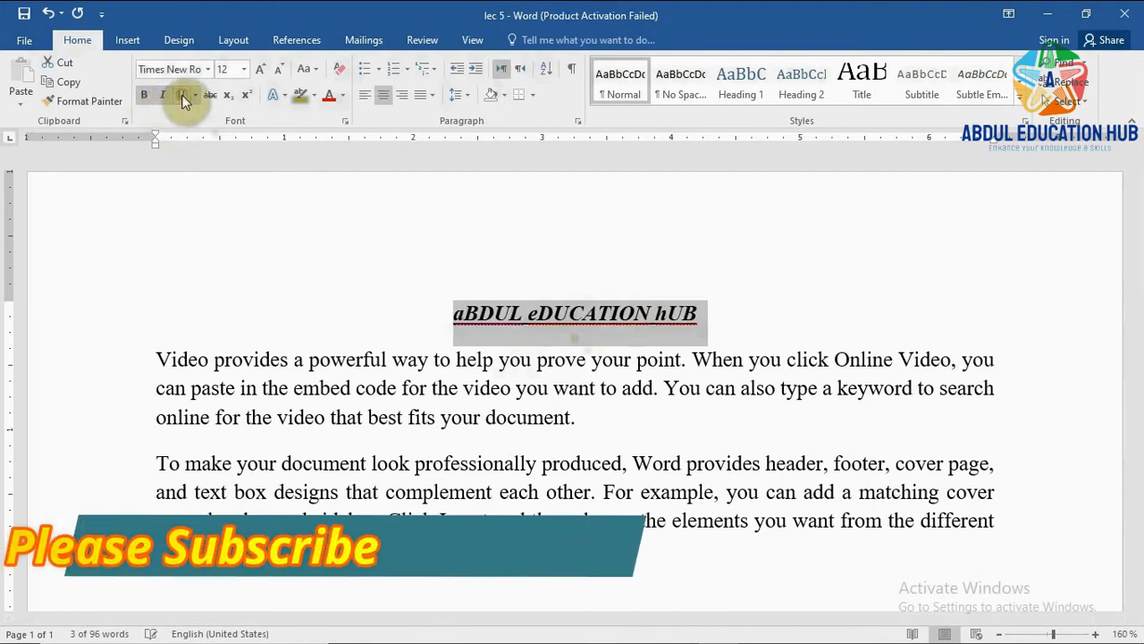
left_click(545, 349)
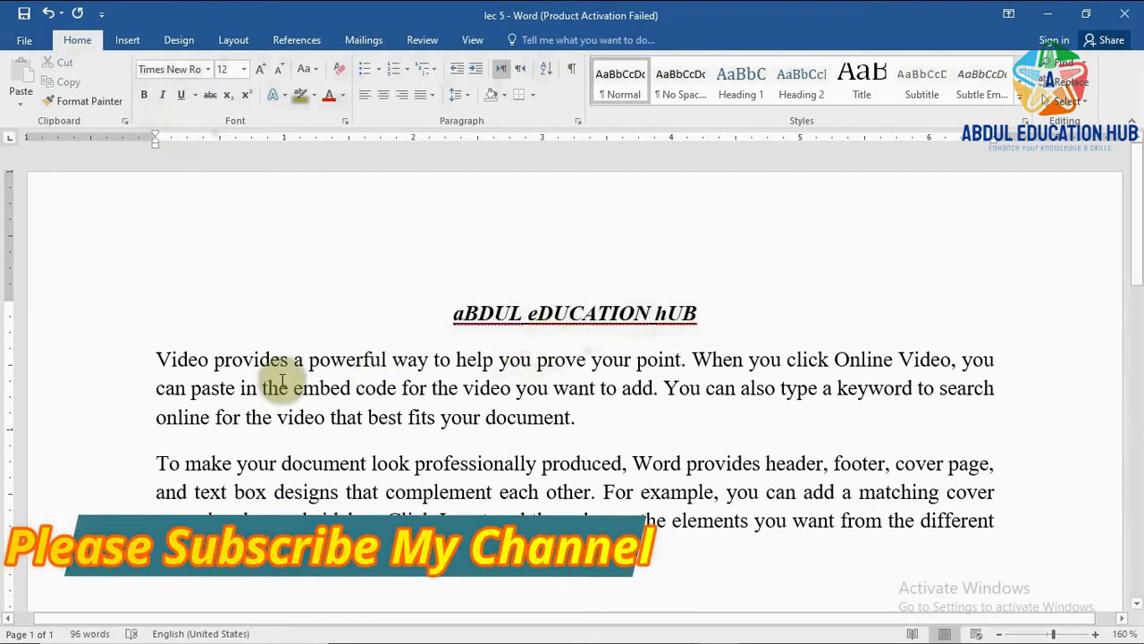
Underline, italicize and bold the first body paragraph up to its final period
left_click_drag(159, 357, 565, 418)
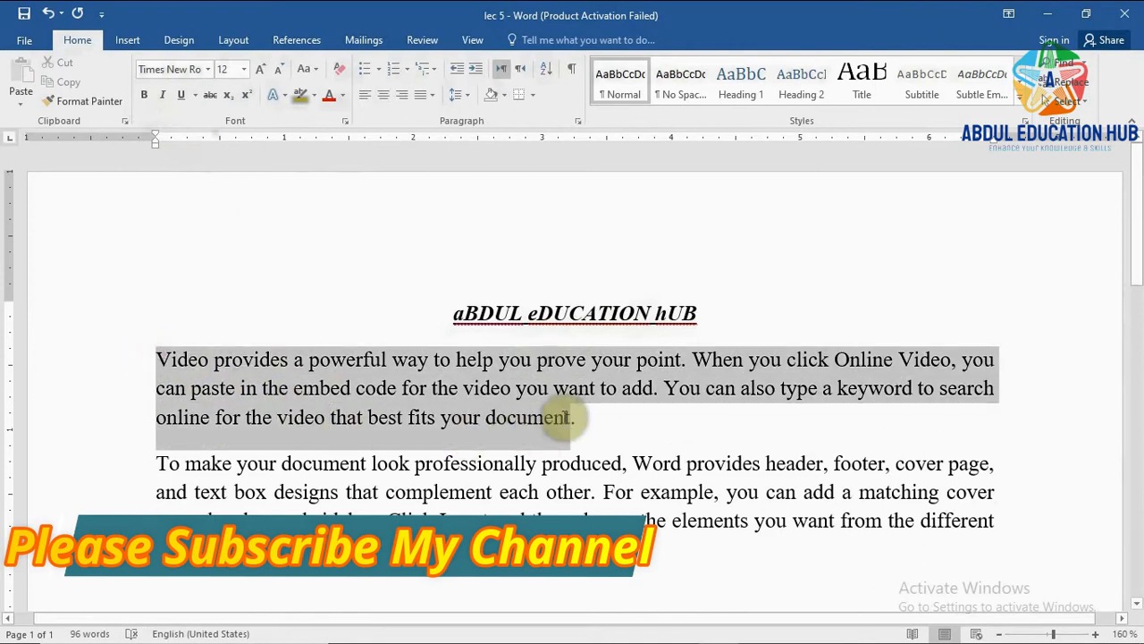
left_click(182, 95)
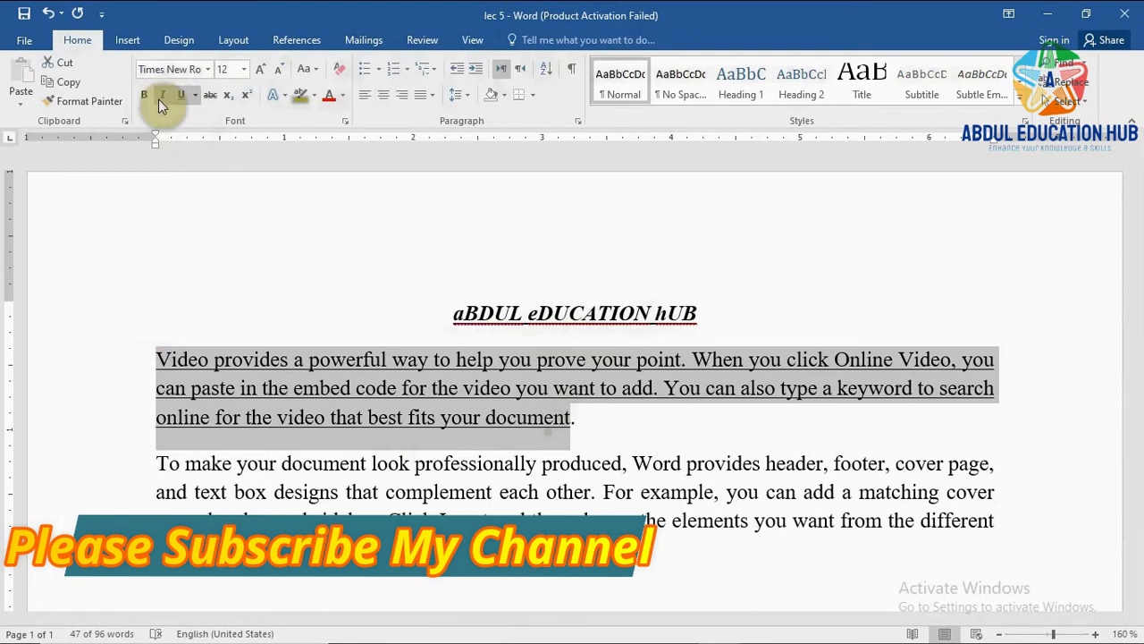
left_click(160, 97)
left_click(143, 96)
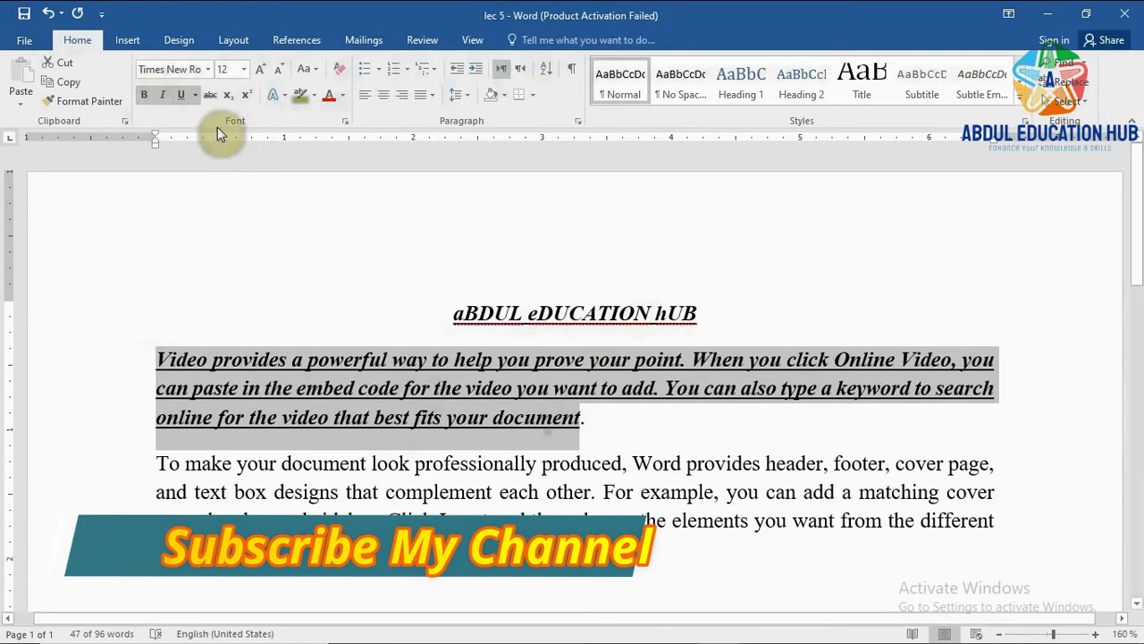
left_click(639, 333)
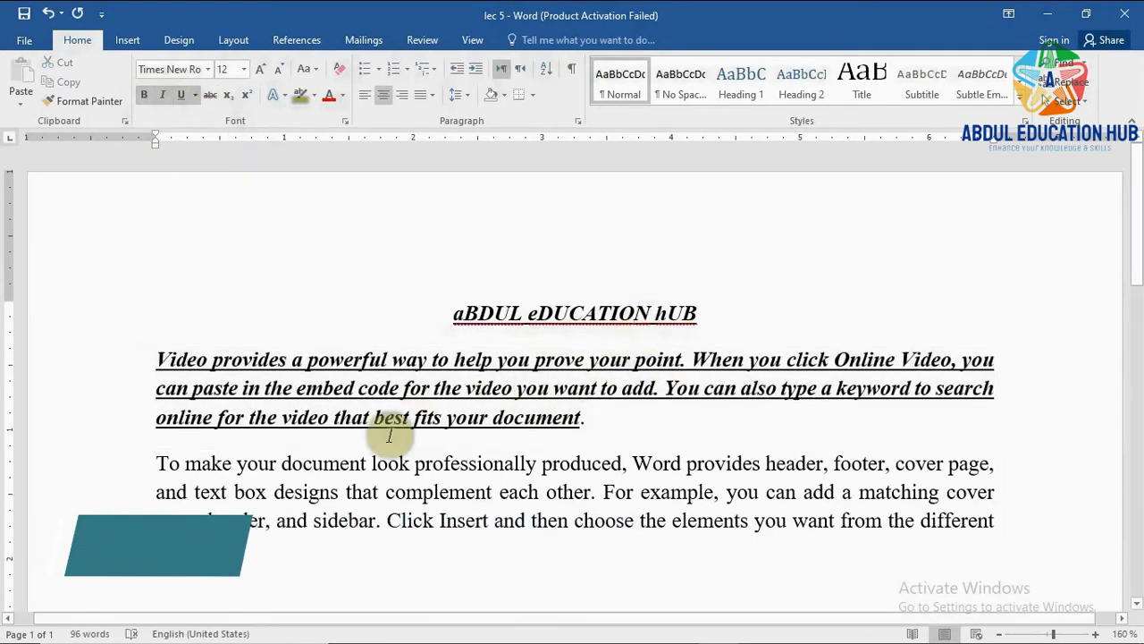
Strike through the word "make" in the second paragraph, and extend the strikethrough to cover "To make"
left_click_drag(185, 463, 230, 468)
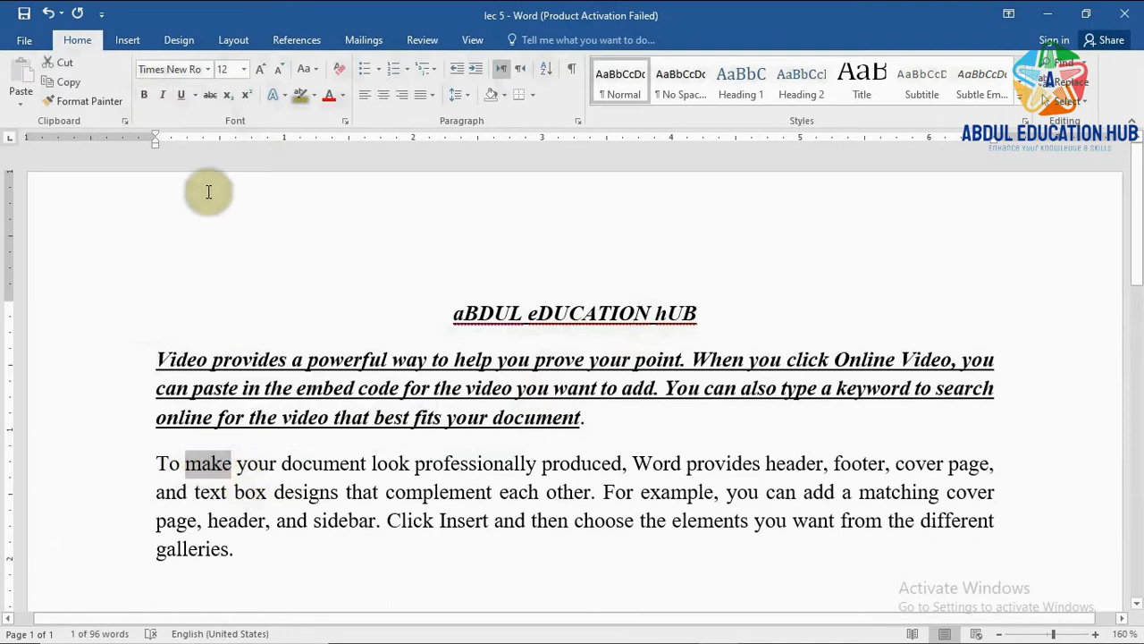
left_click(212, 101)
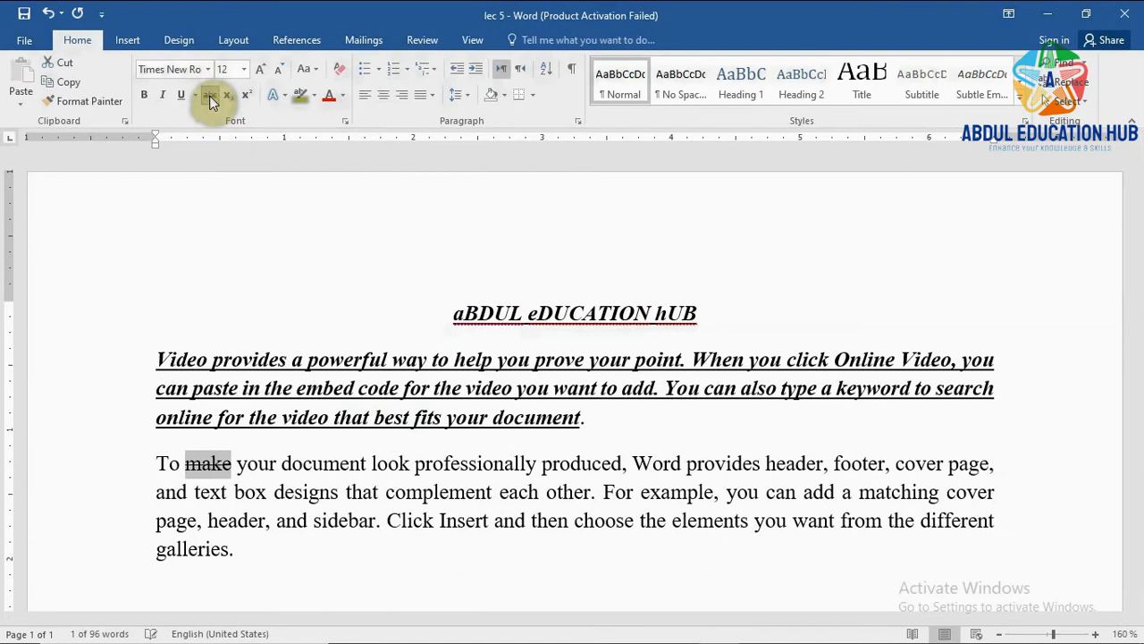
left_click(278, 467)
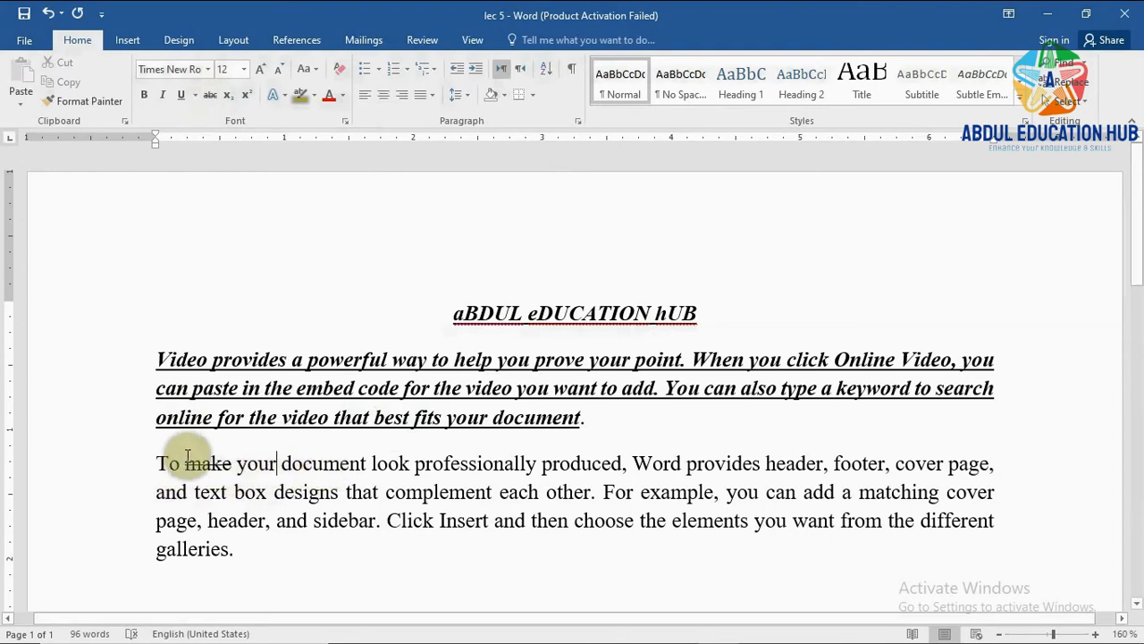
left_click_drag(179, 463, 220, 465)
left_click(210, 95)
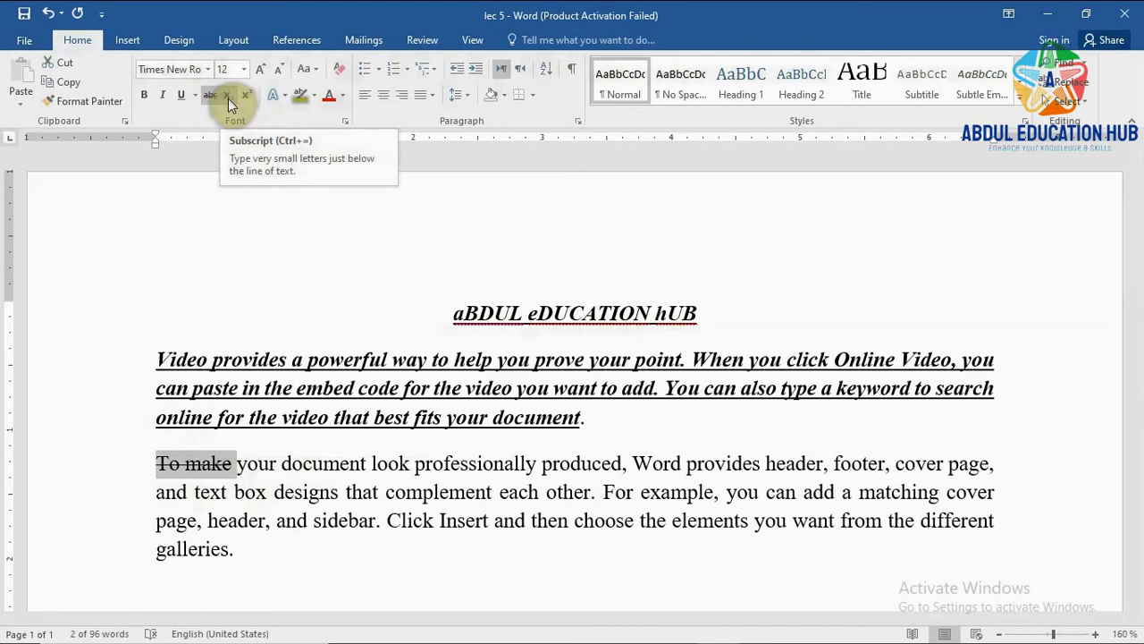
Add a new line reading "H2O" below the second paragraph
scroll(360, 251, "down", 1)
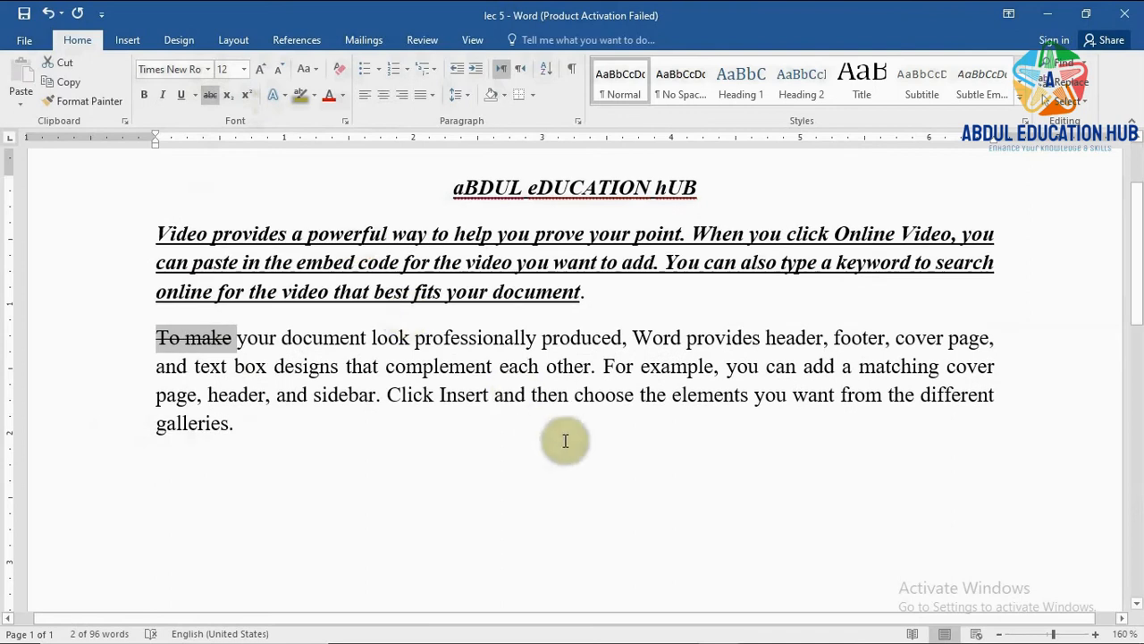
left_click(259, 431)
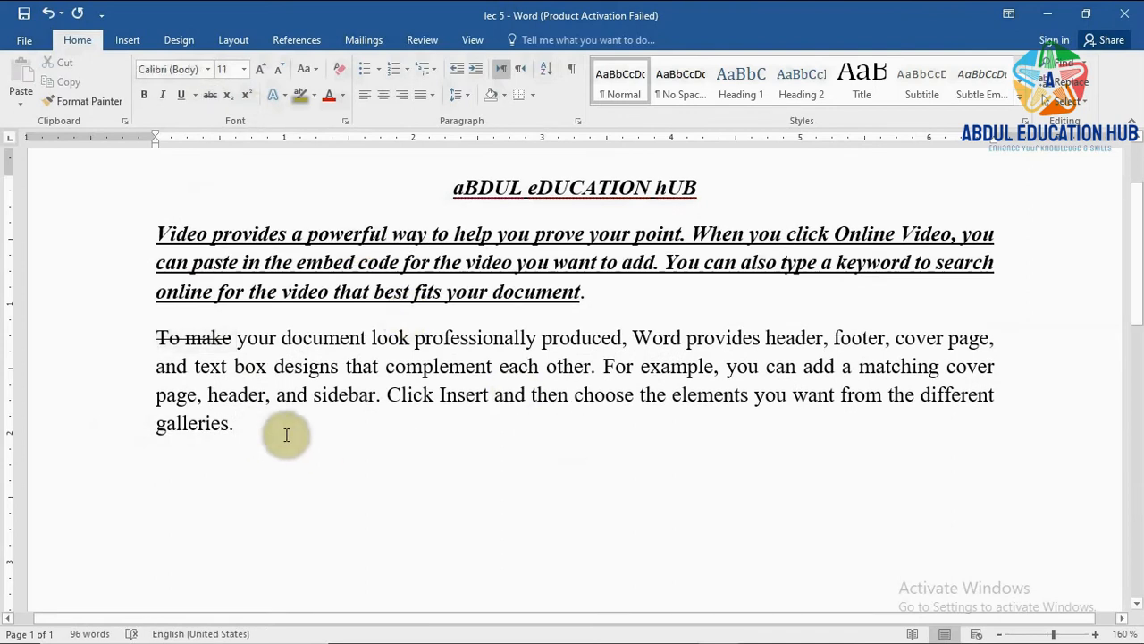
key("Return")
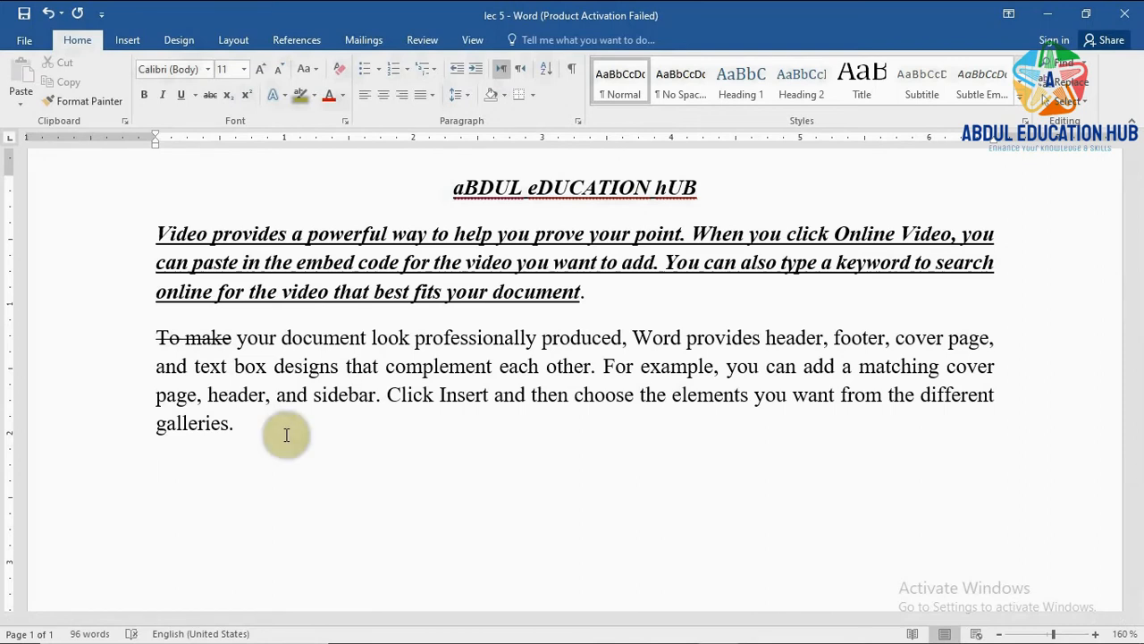
type("X")
key("BackSpace")
type("H2O")
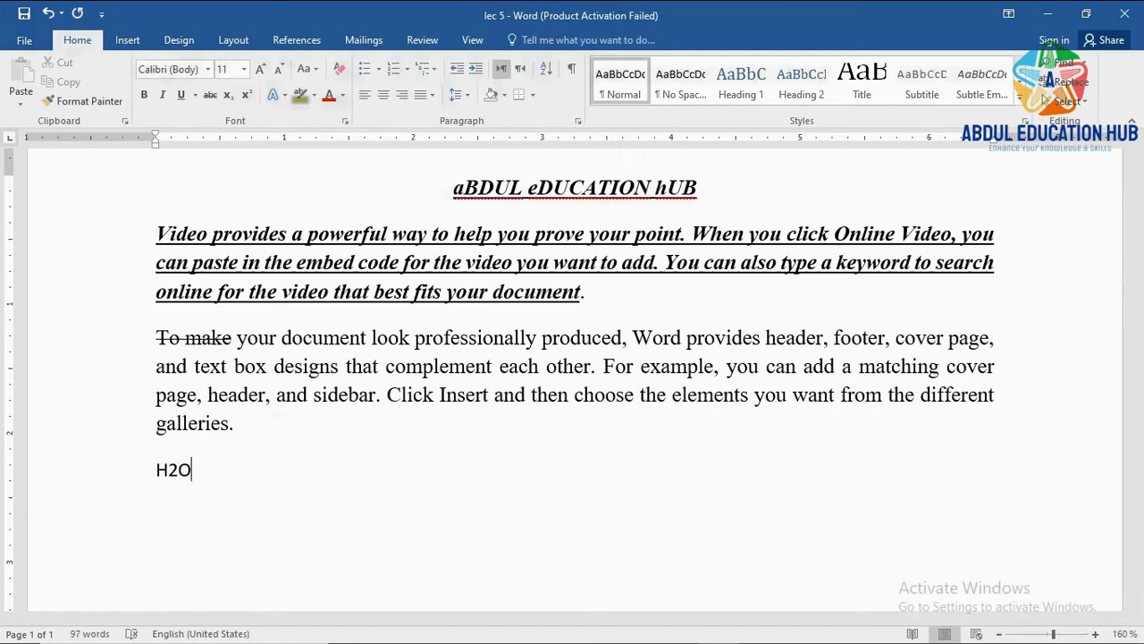
Format the 2 in H2O as subscript
key("Left")
key("shift+Left")
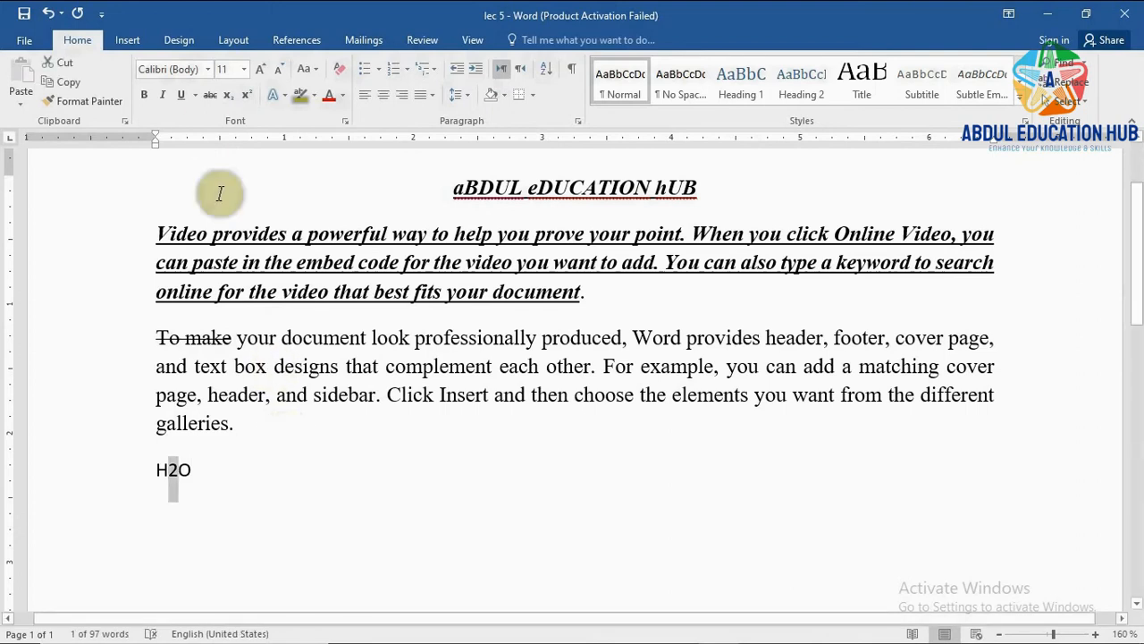
left_click(229, 93)
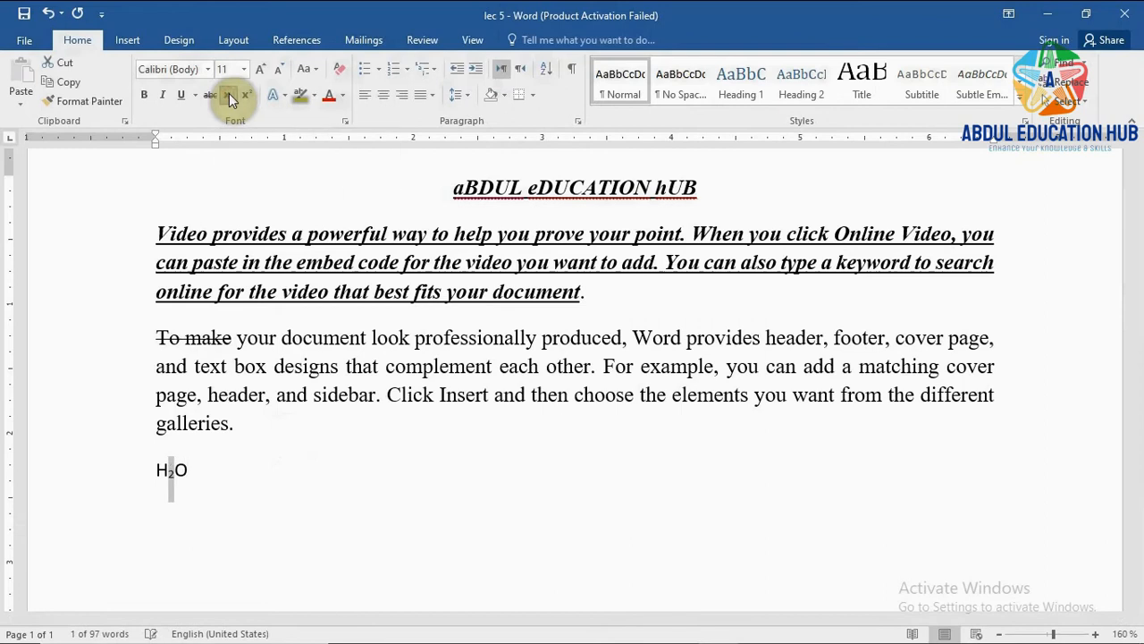
left_click(191, 468)
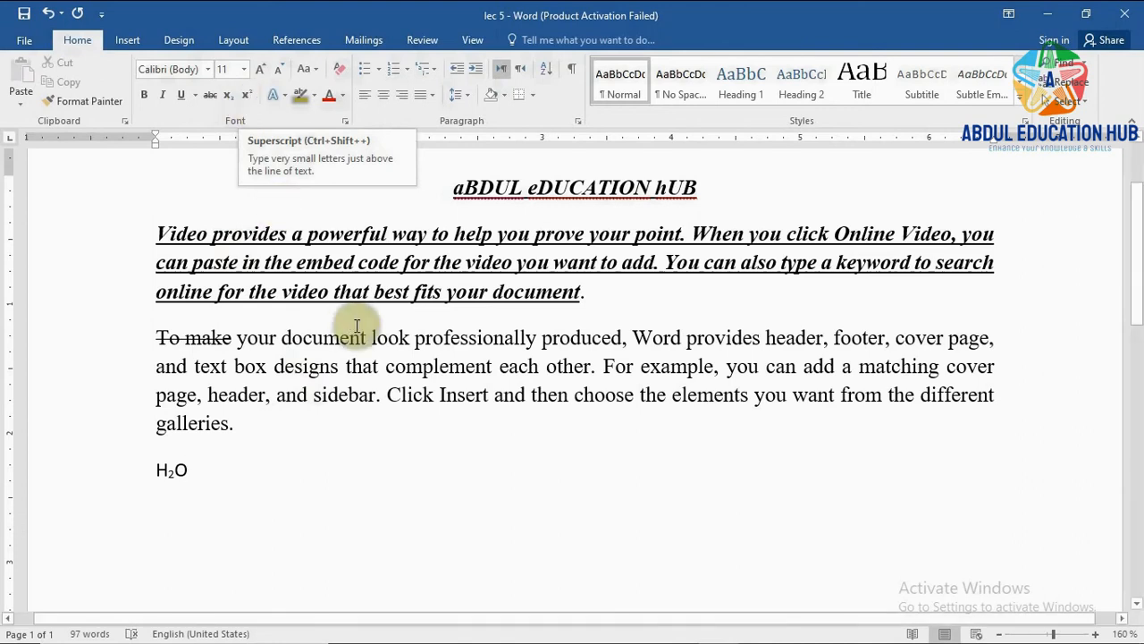
Switch the subscript 2 in H2O to superscript, and return it to normal text
double_click(171, 470)
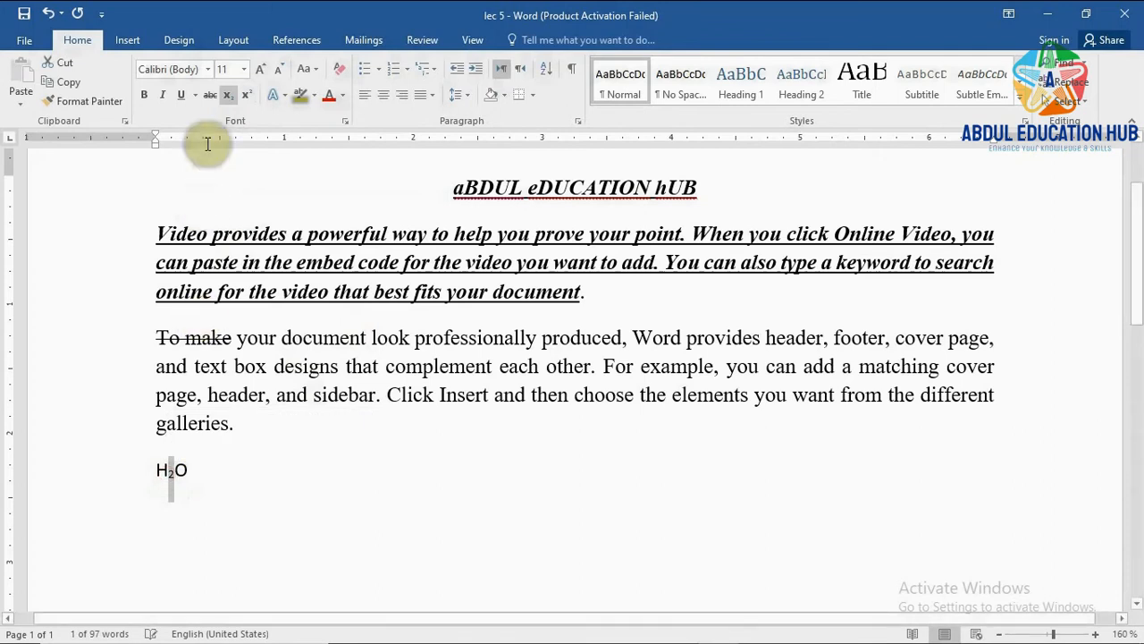
left_click(245, 93)
left_click(245, 94)
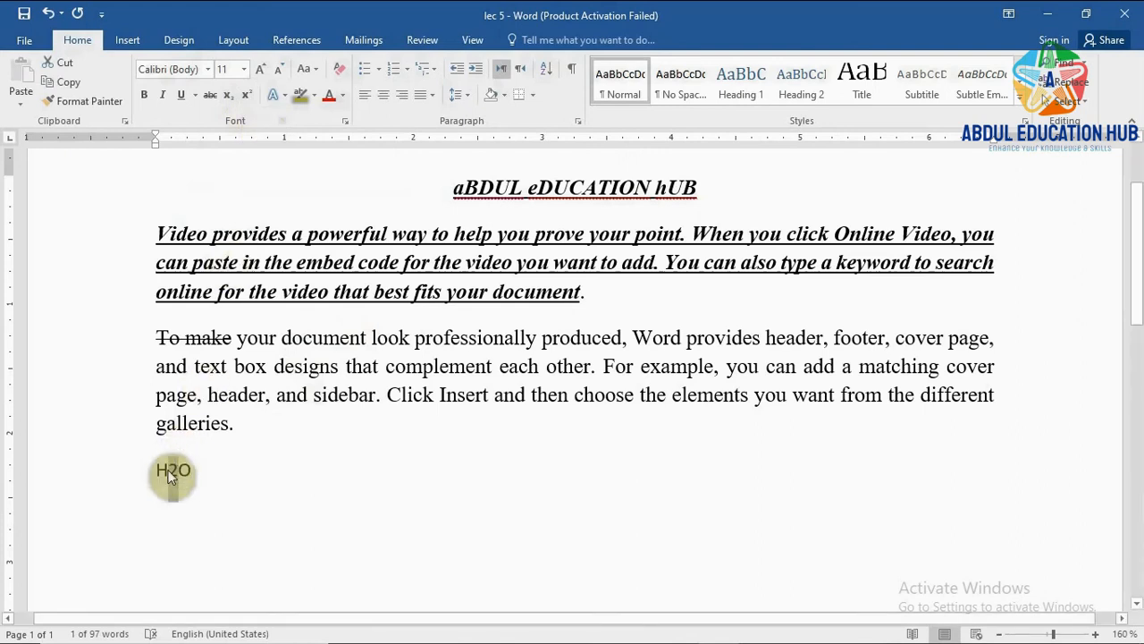
Add "X3" after H2O on the same line and format the 3 as superscript
left_click(198, 472)
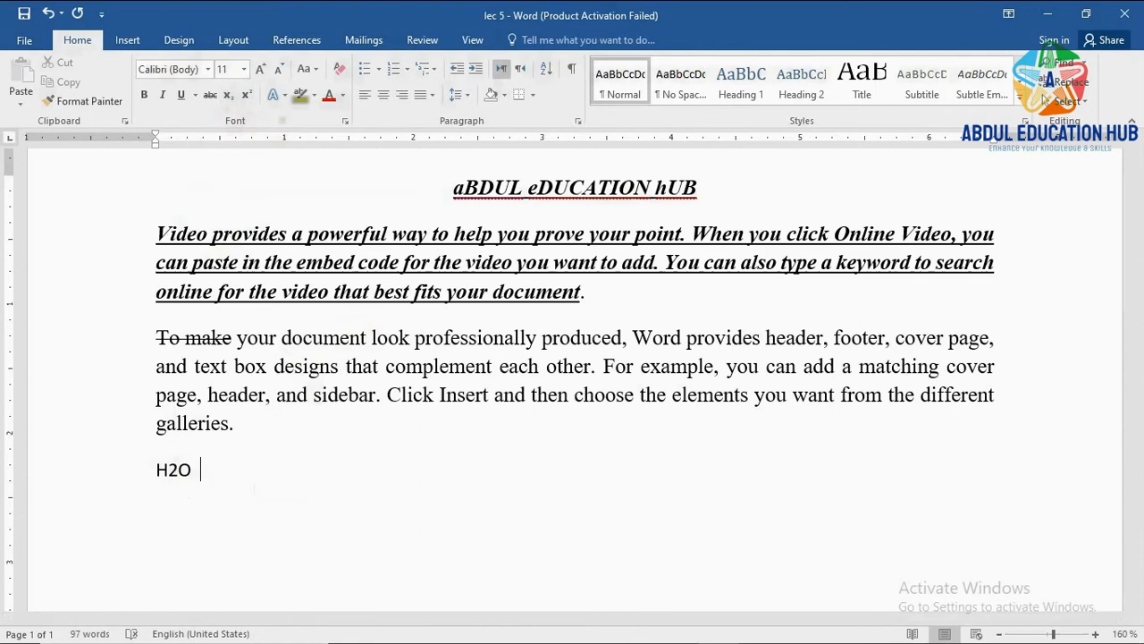
type("X3")
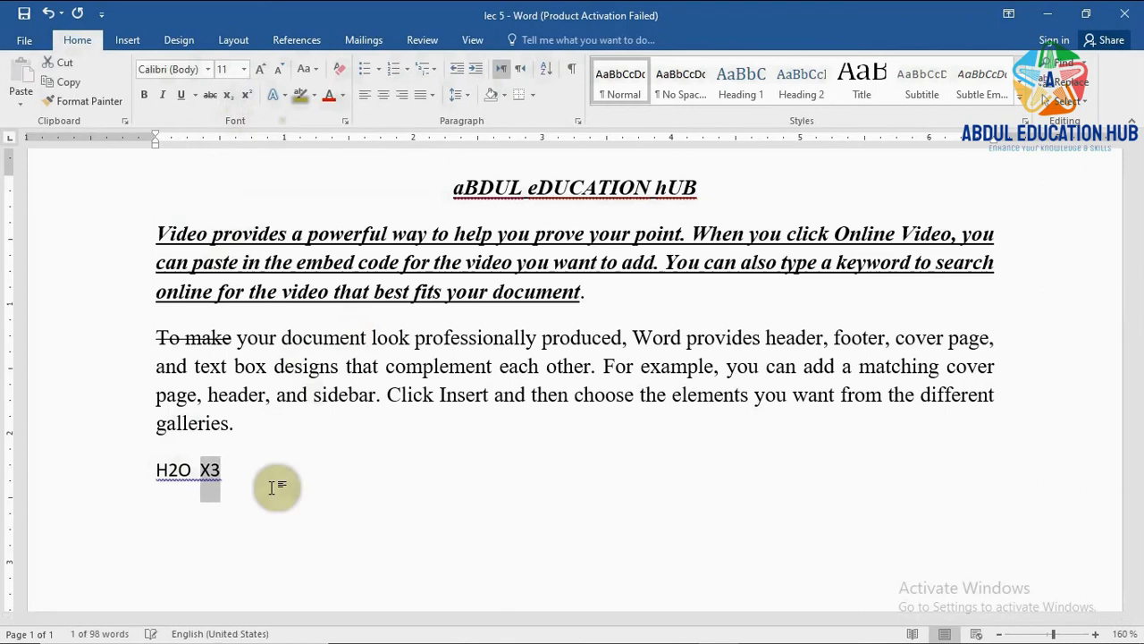
key("shift+Right")
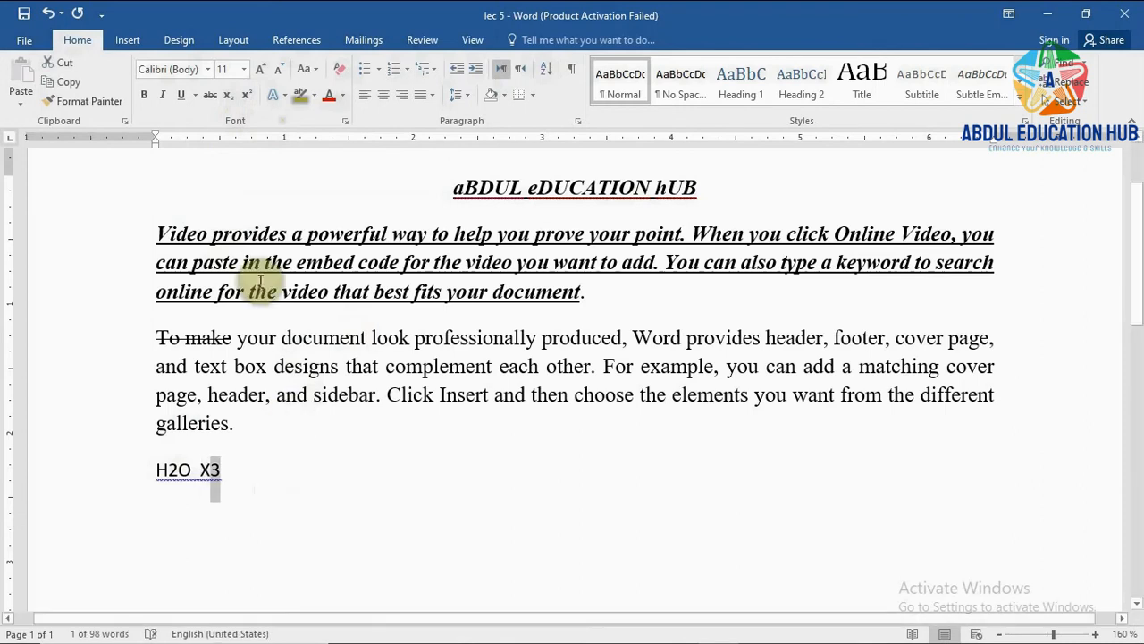
left_click(247, 95)
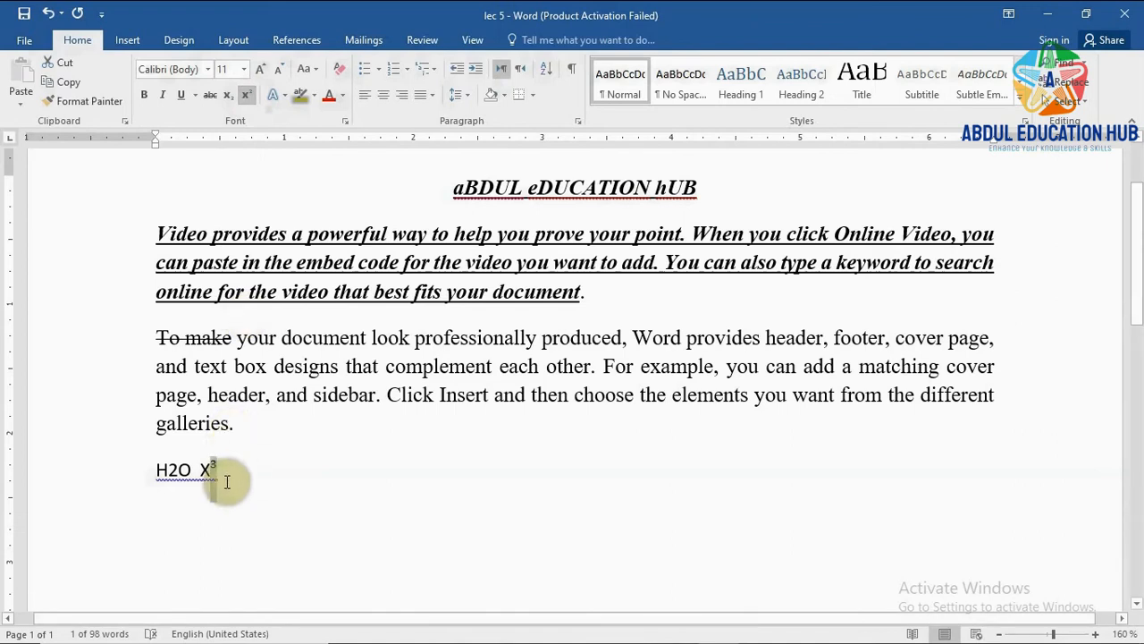
Apply the red outlined preset text effect to the title
scroll(356, 473, "up", 2)
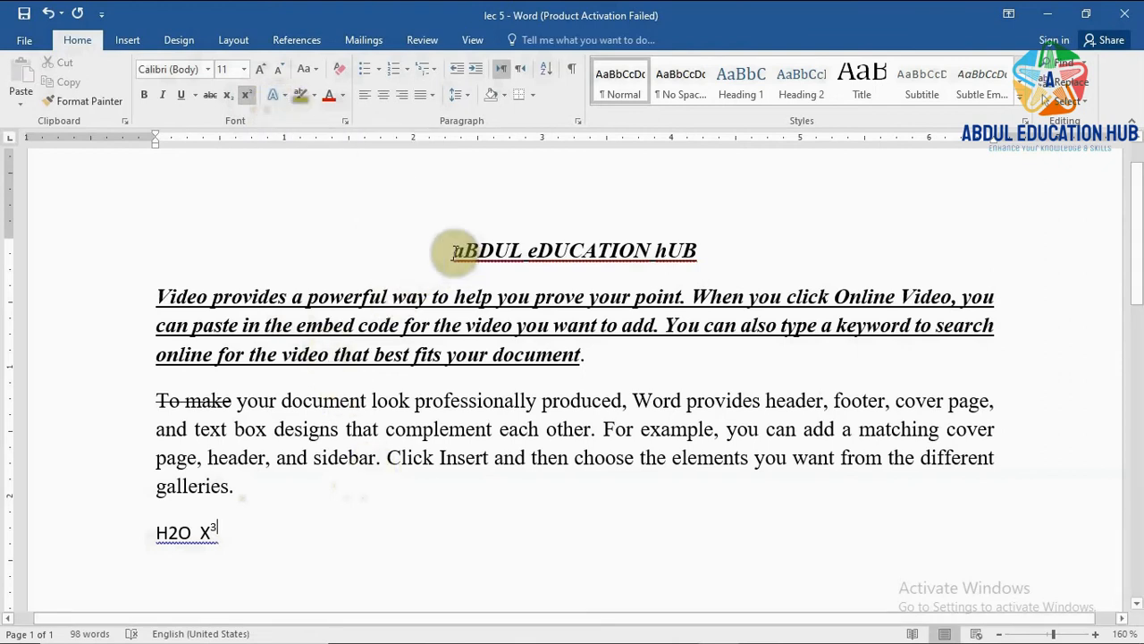
left_click_drag(454, 251, 681, 251)
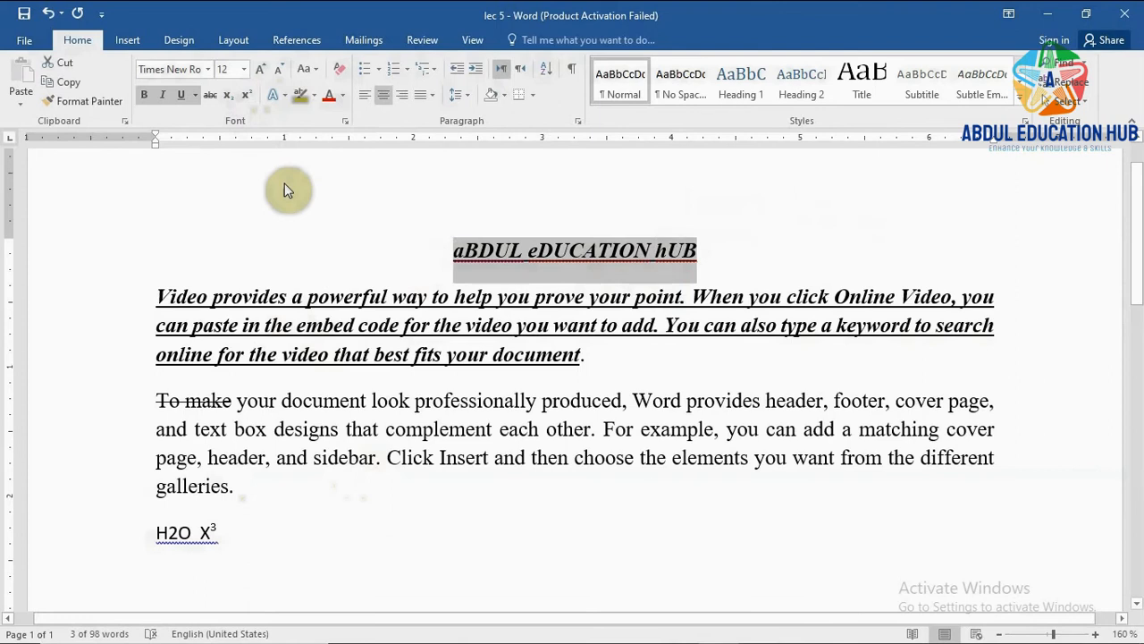
left_click(285, 96)
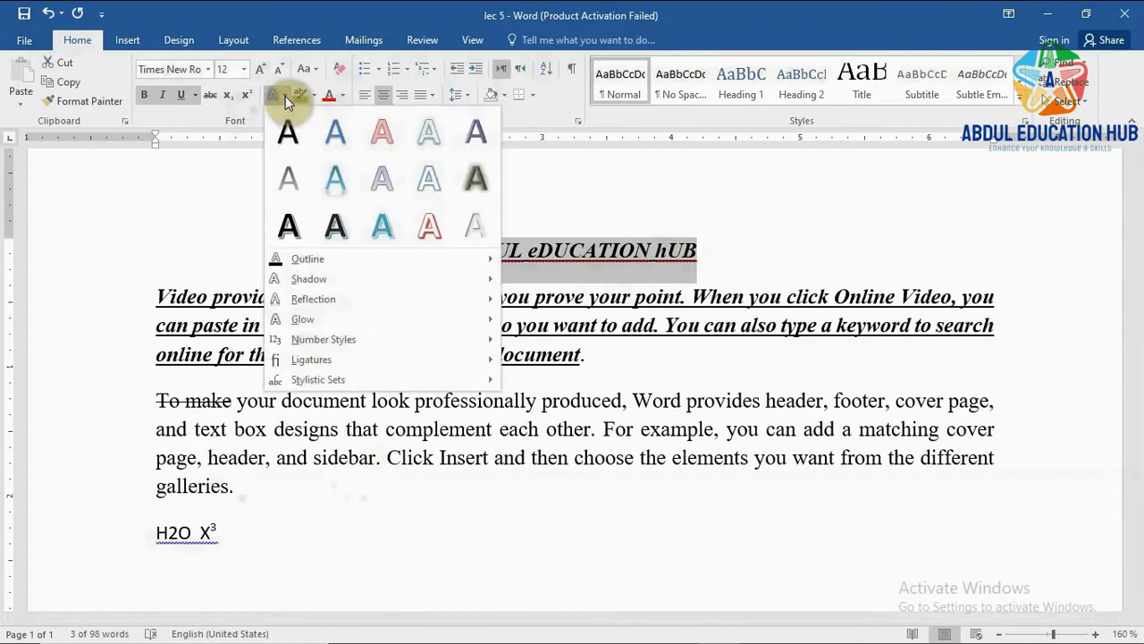
left_click(382, 136)
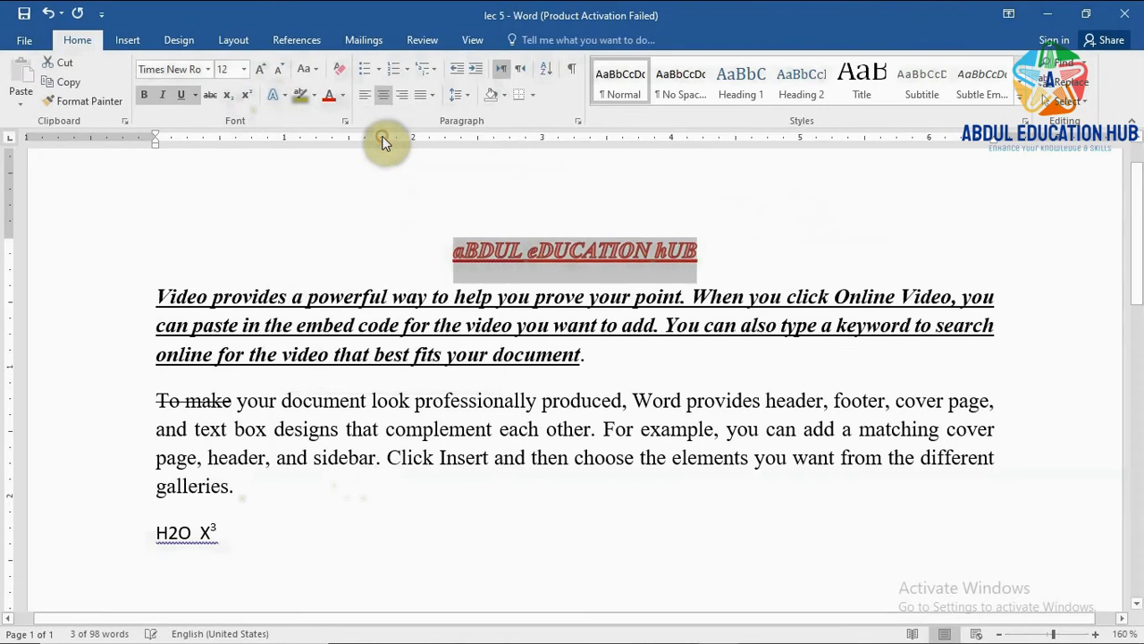
Browse the additional text effect options for the title, including Shadow and Glow
left_click(282, 95)
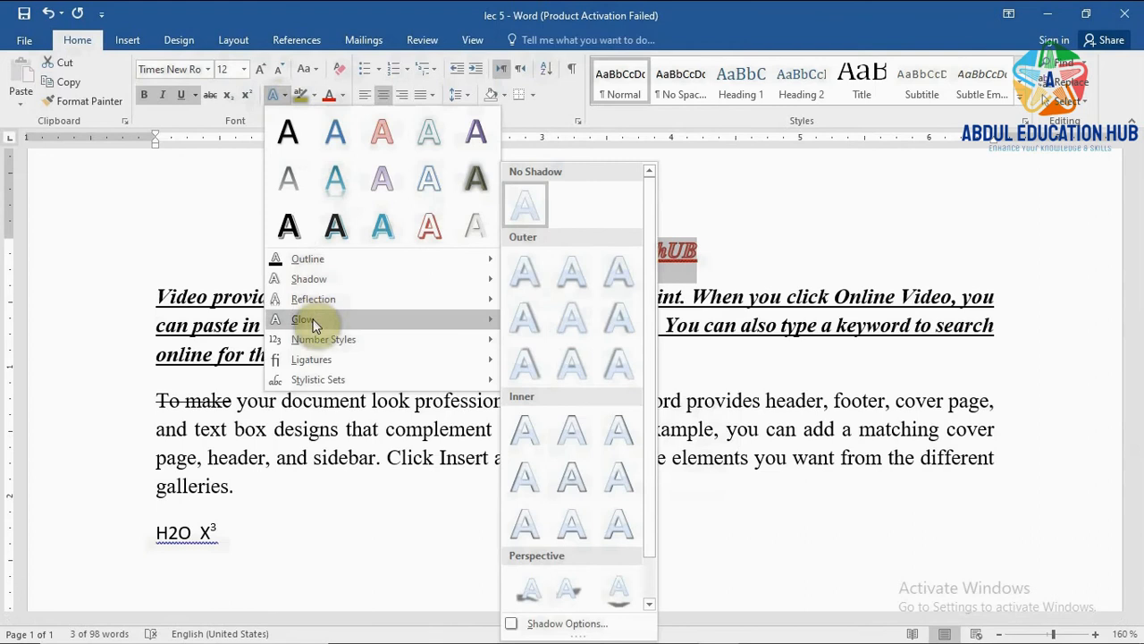
mouse_move(381, 337)
left_click(626, 247)
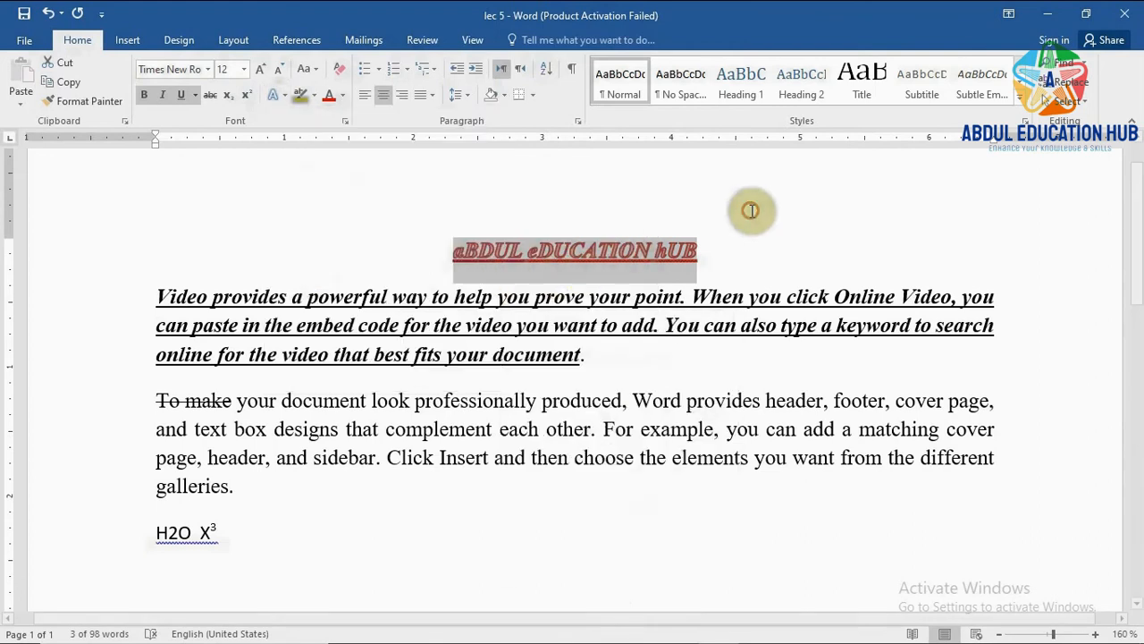
left_click(590, 354)
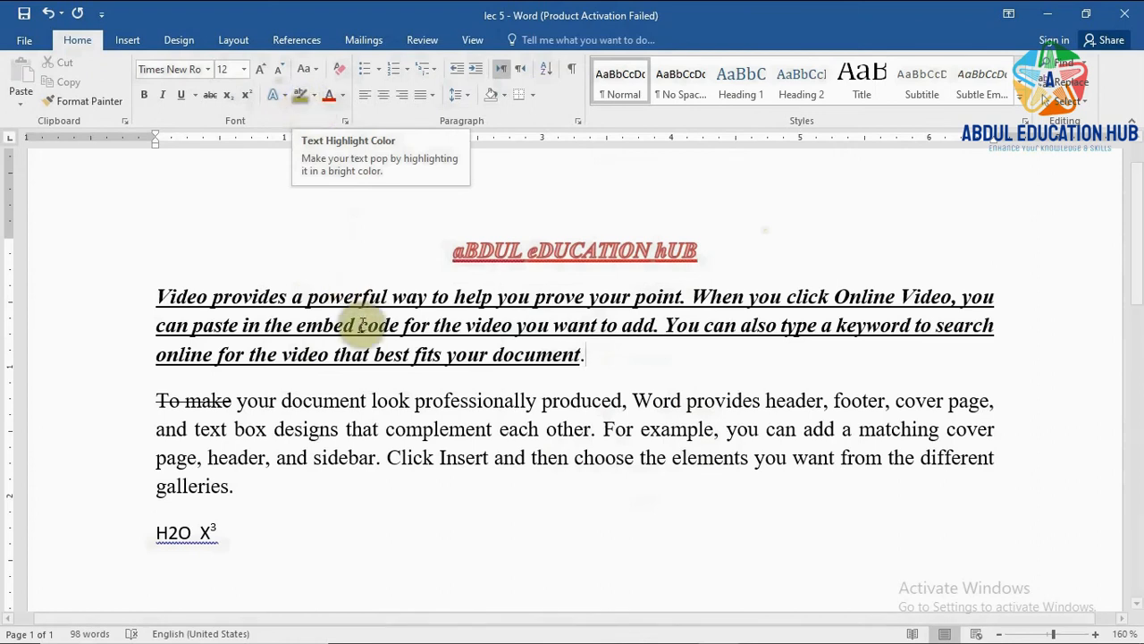
Highlight the word "sidebar" in the second paragraph with the dark yellow text highlight color
left_click(352, 354)
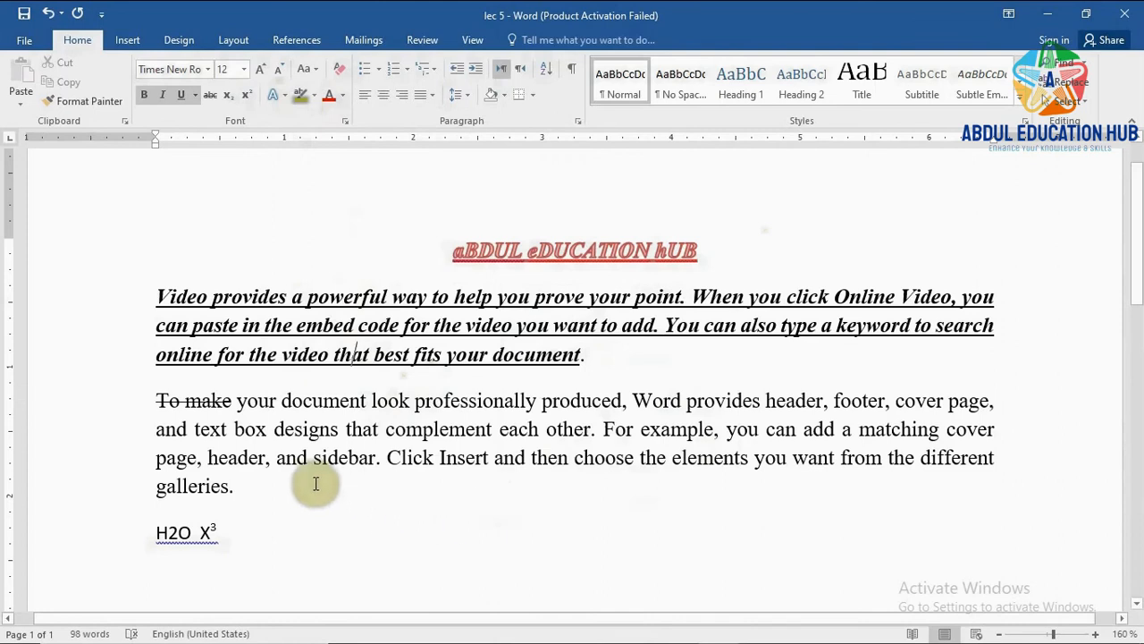
left_click_drag(311, 456, 377, 458)
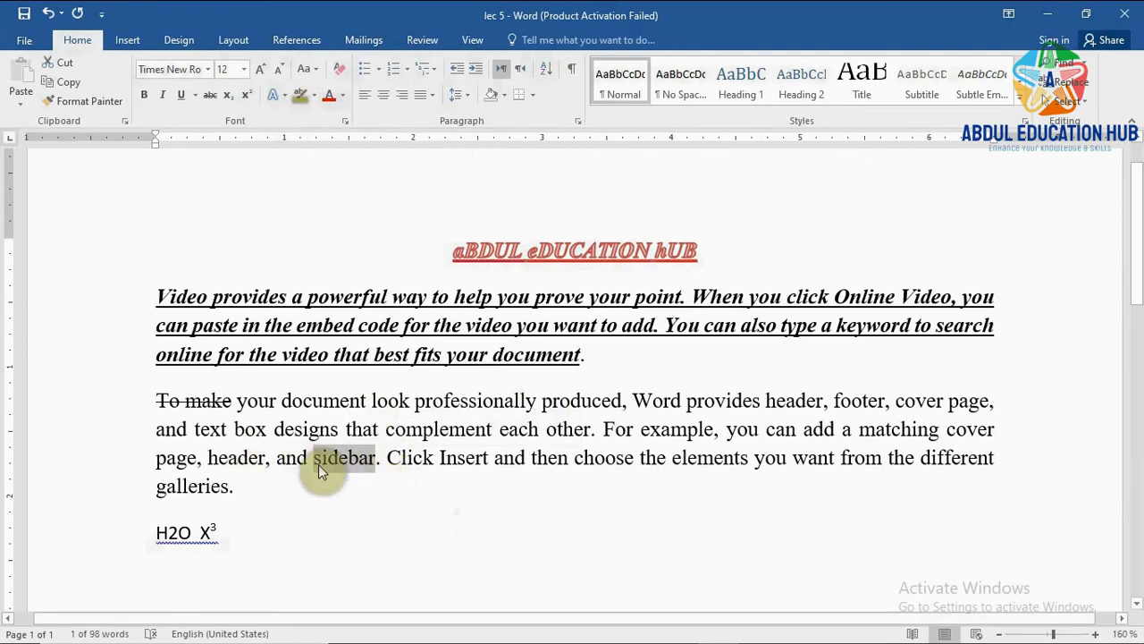
left_click(300, 95)
left_click(421, 523)
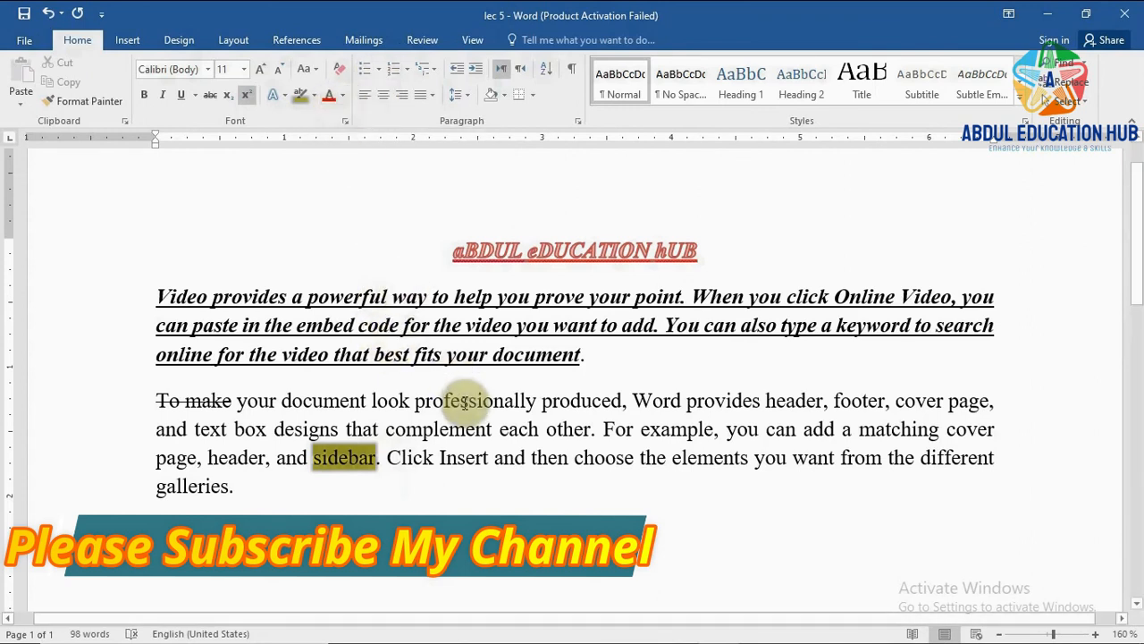
Change the font color of "professionally produced" in the second paragraph to standard Red
left_click_drag(414, 401, 550, 406)
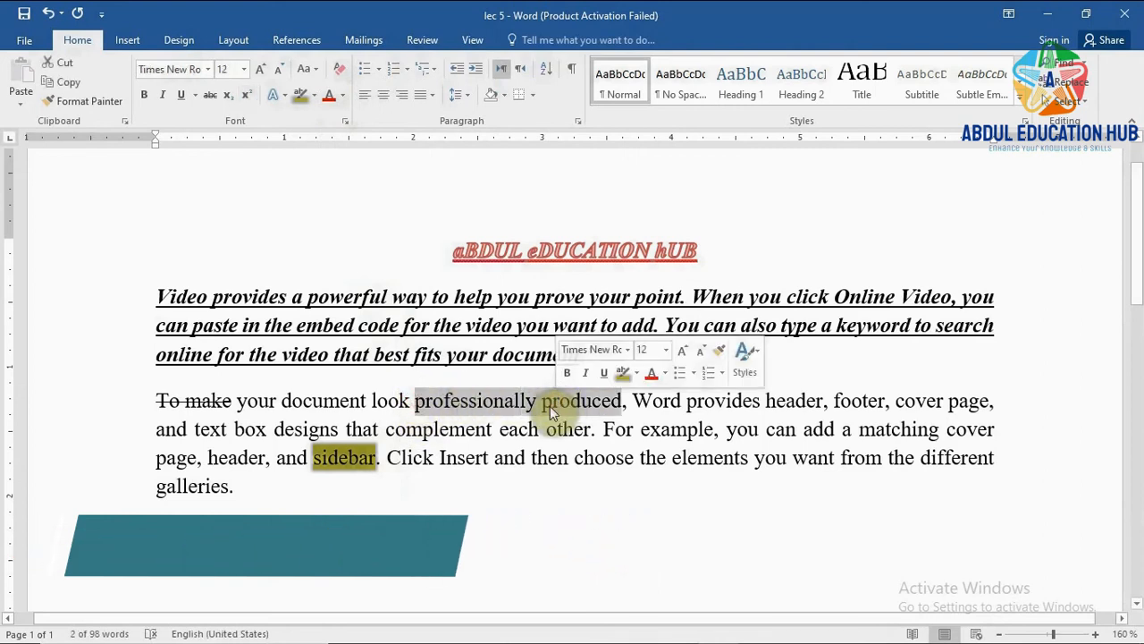
left_click(342, 97)
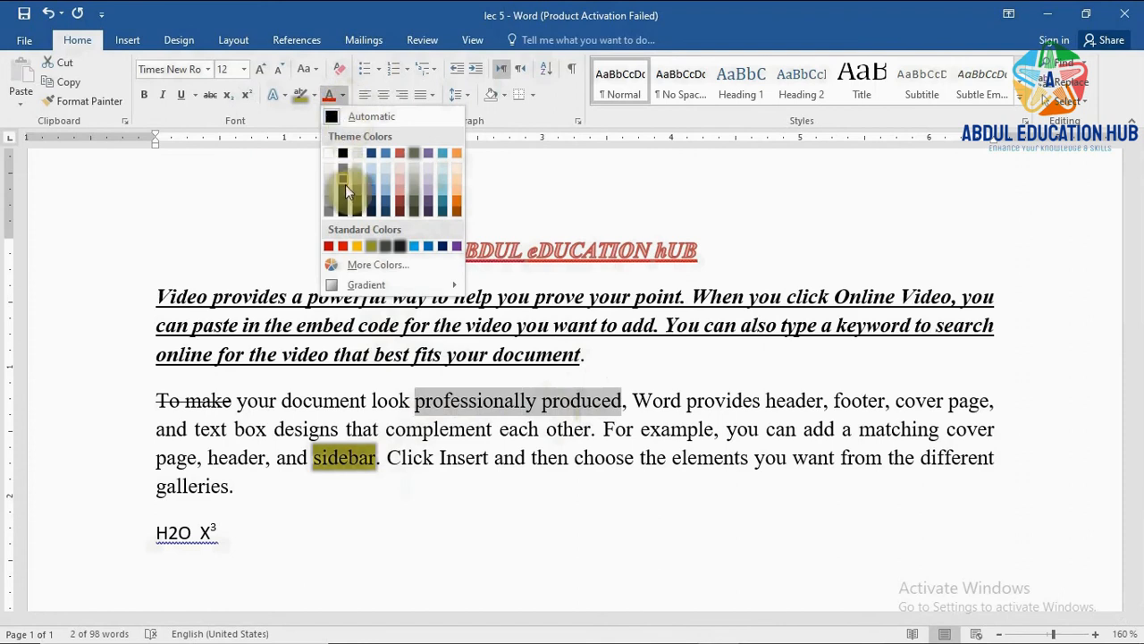
left_click(341, 246)
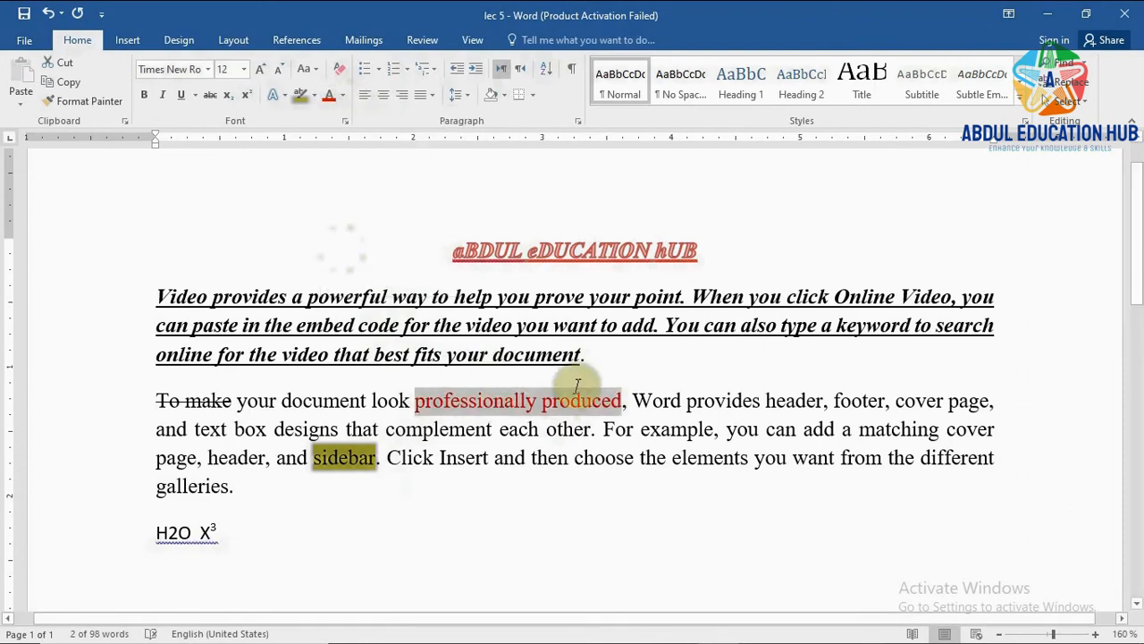
left_click(653, 400)
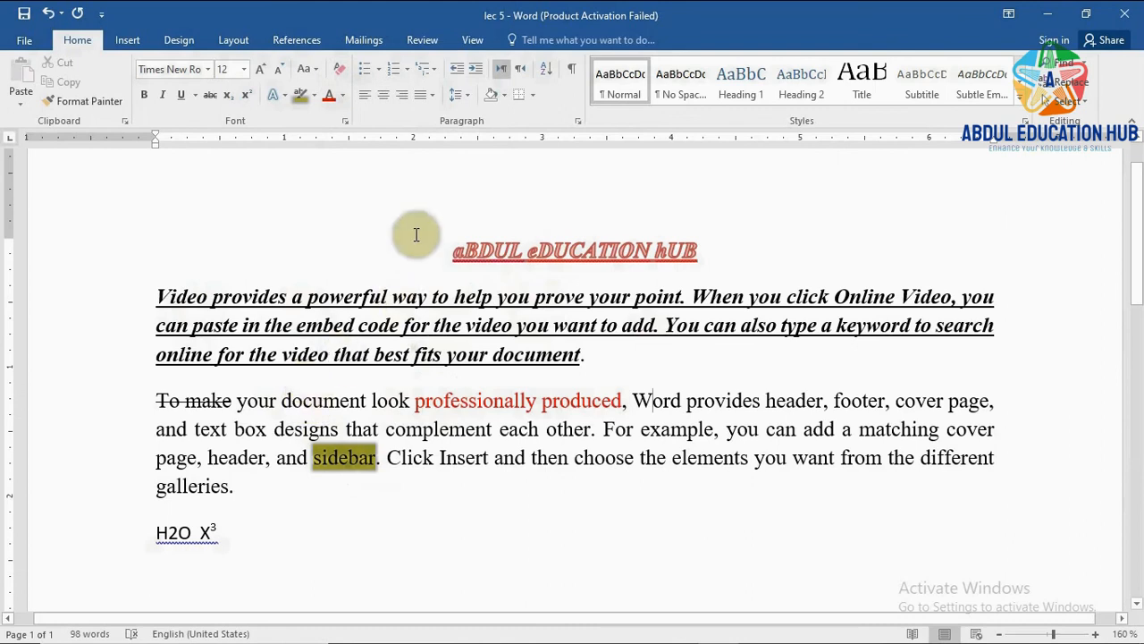
Clear all formatting from the entire document text, from the title through the H2O line
left_click_drag(485, 246, 409, 528)
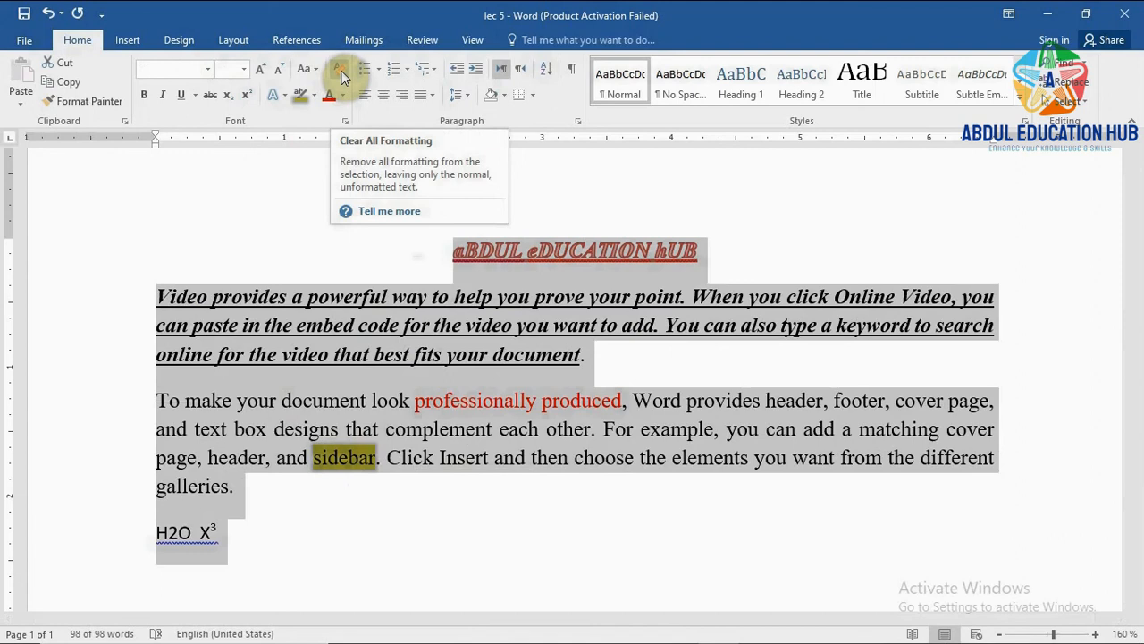
left_click(341, 78)
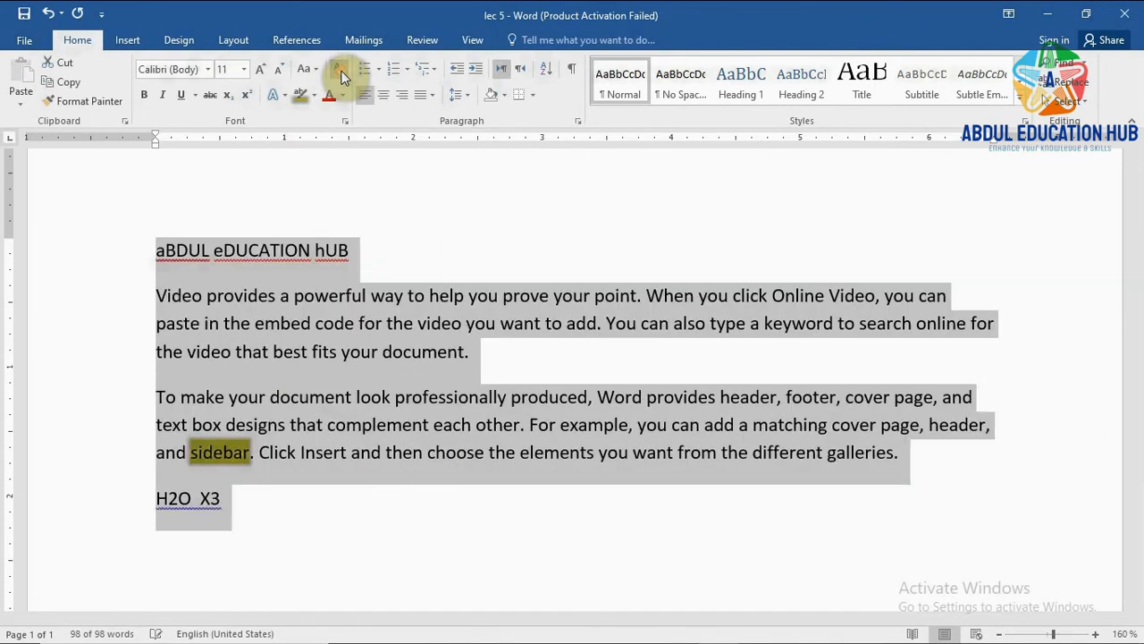